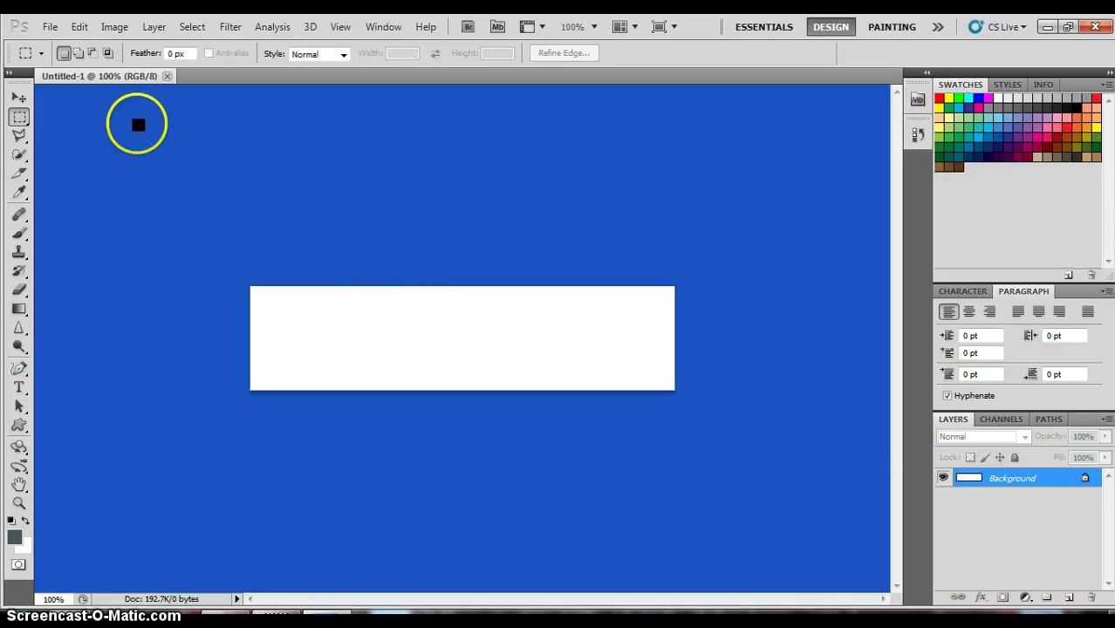
# Step: Close the open document and create a new one 600 pixels wide and 456 pixels high
pyautogui.click(166, 77)
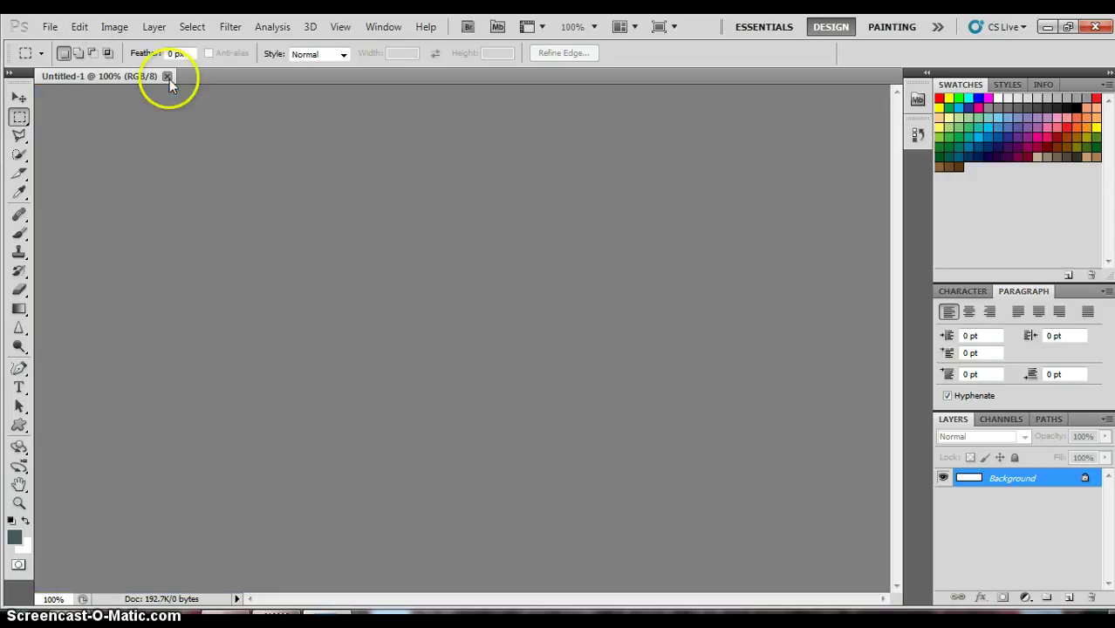
pyautogui.click(50, 27)
pyautogui.press('Escape')
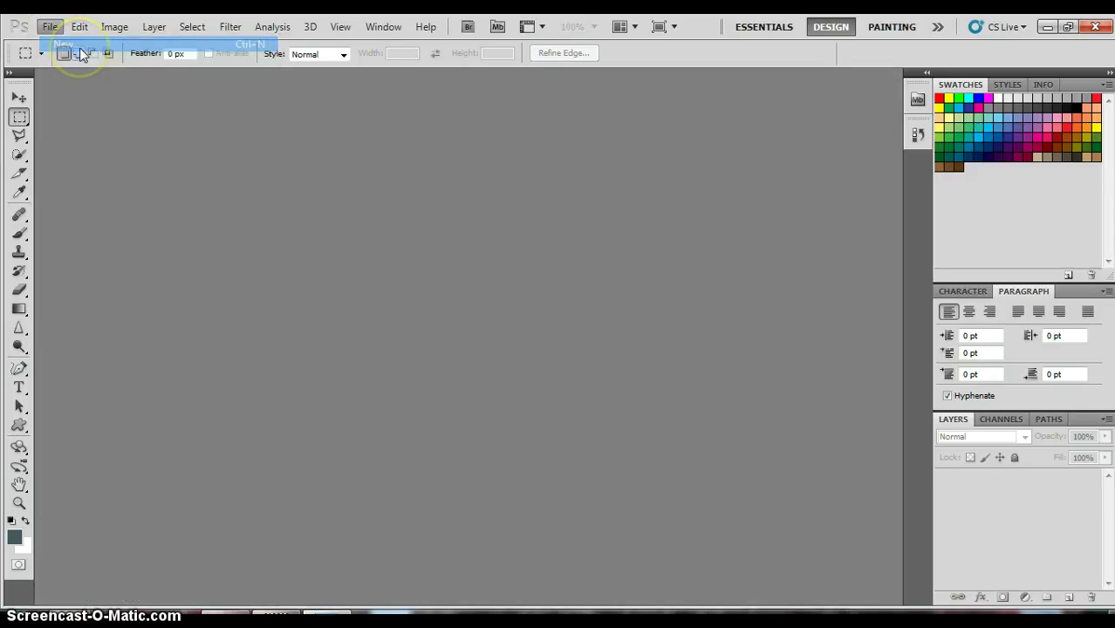
pyautogui.hotkey('ctrl', 'n')
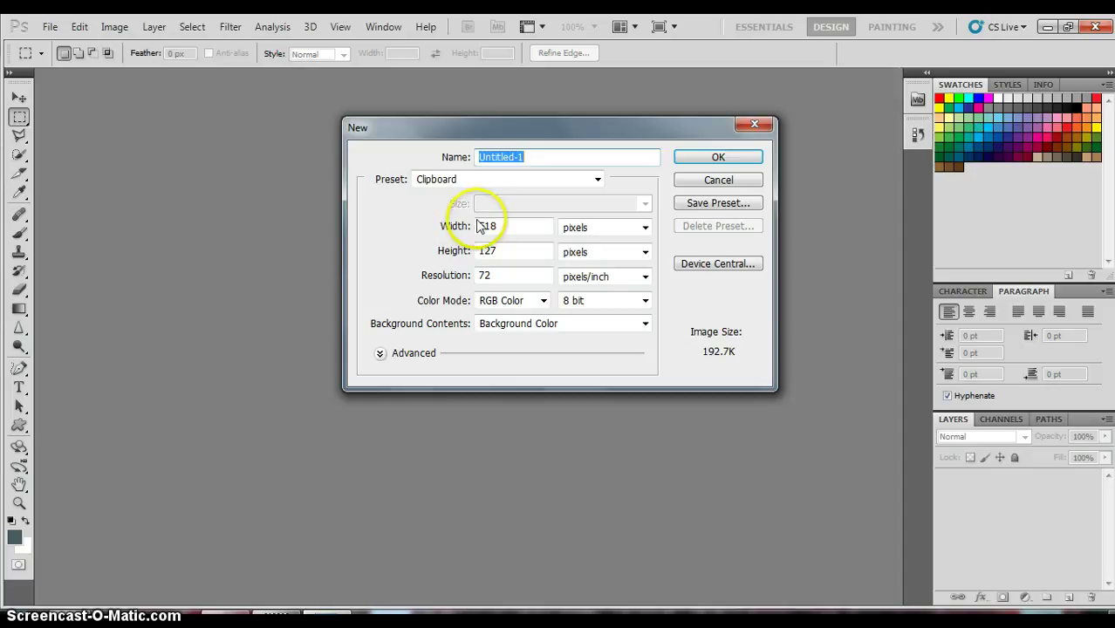
pyautogui.click(502, 226)
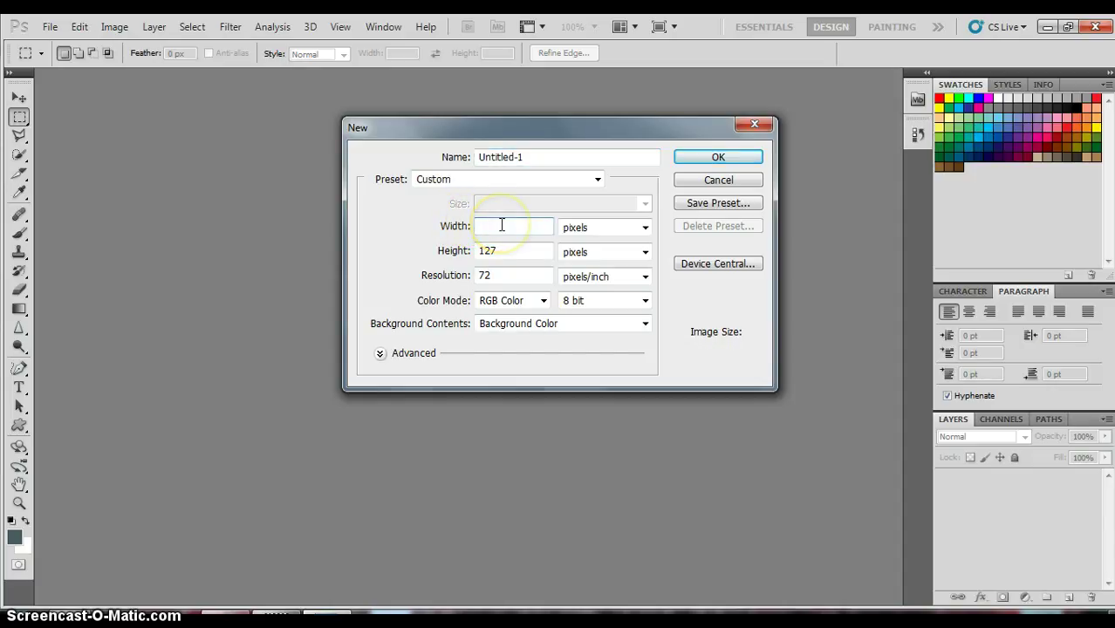
pyautogui.write('600')
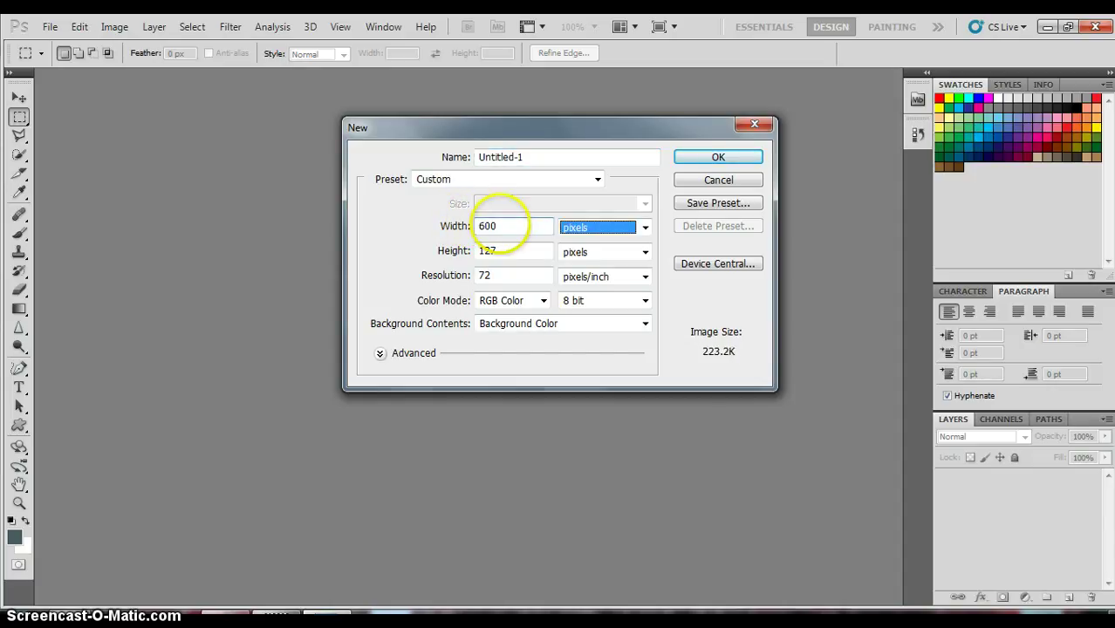
pyautogui.press('Tab')
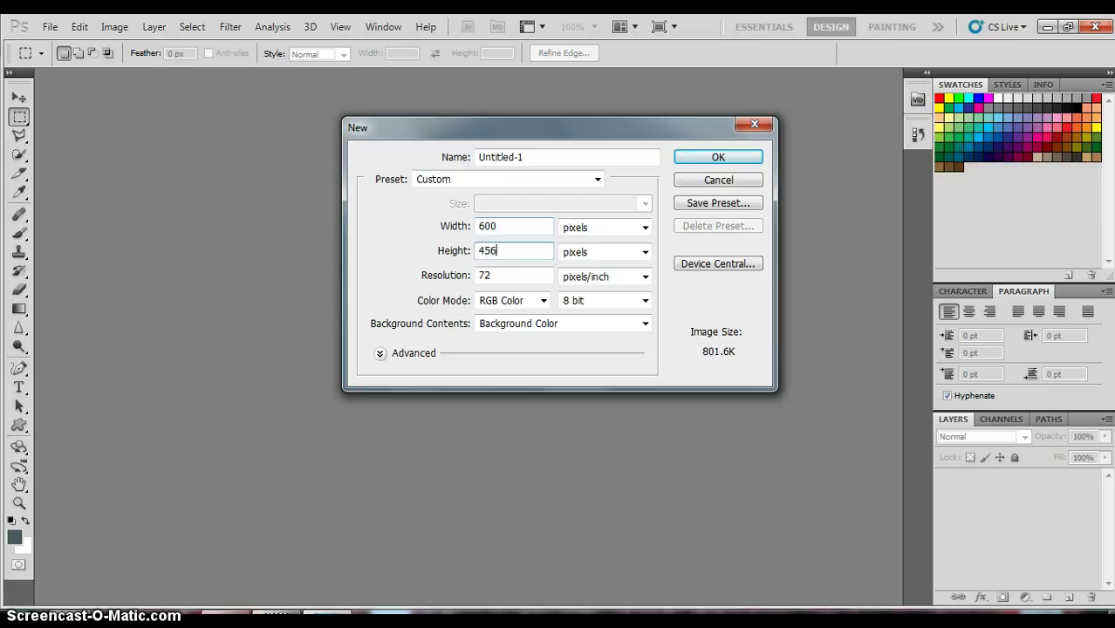
pyautogui.press('Return')
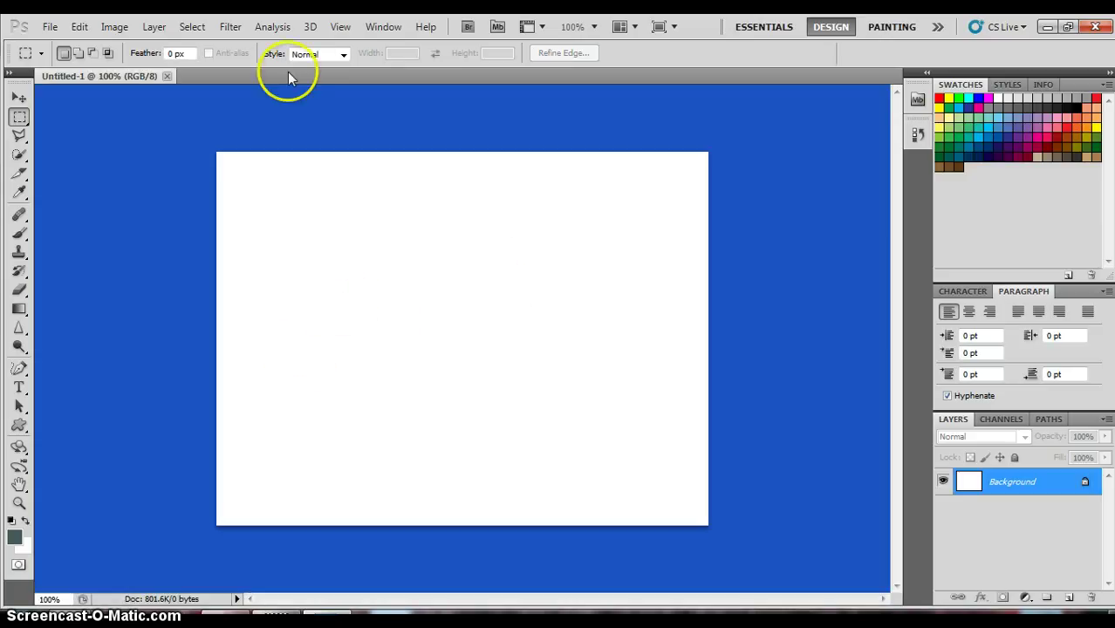
pyautogui.click(50, 26)
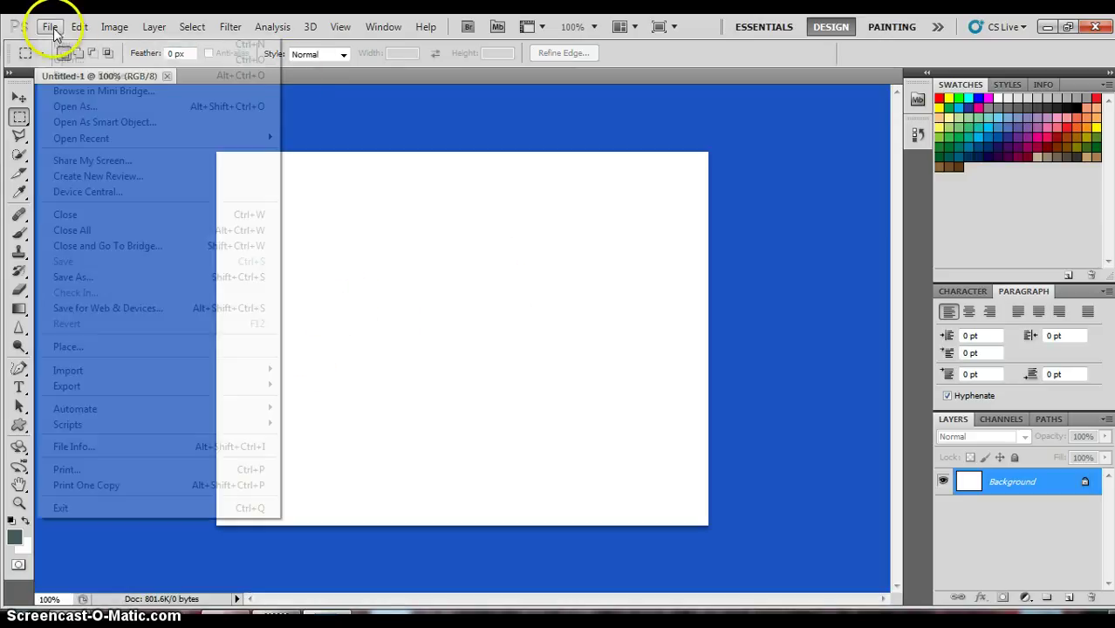
pyautogui.click(239, 64)
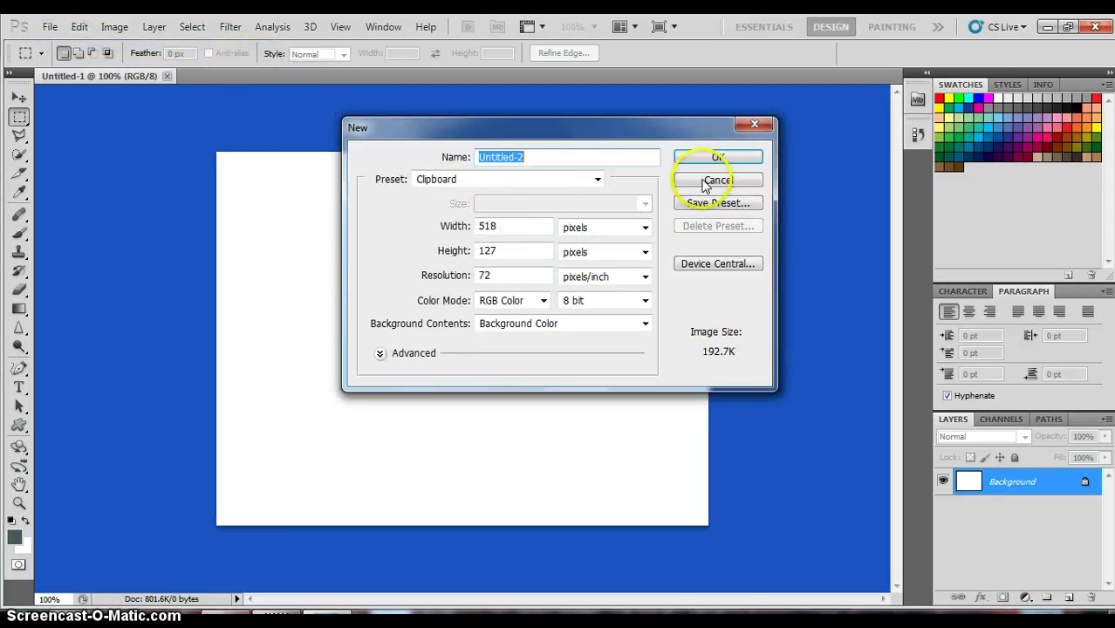
pyautogui.click(755, 127)
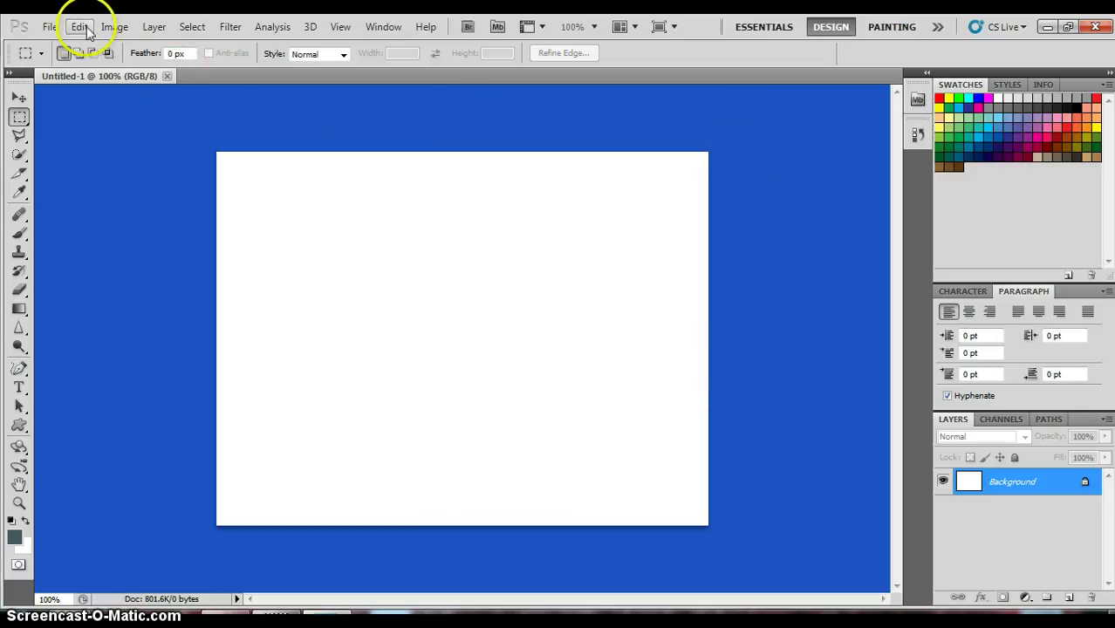
# Step: Open the surfer image blah from the My Pictures folder
pyautogui.click(49, 26)
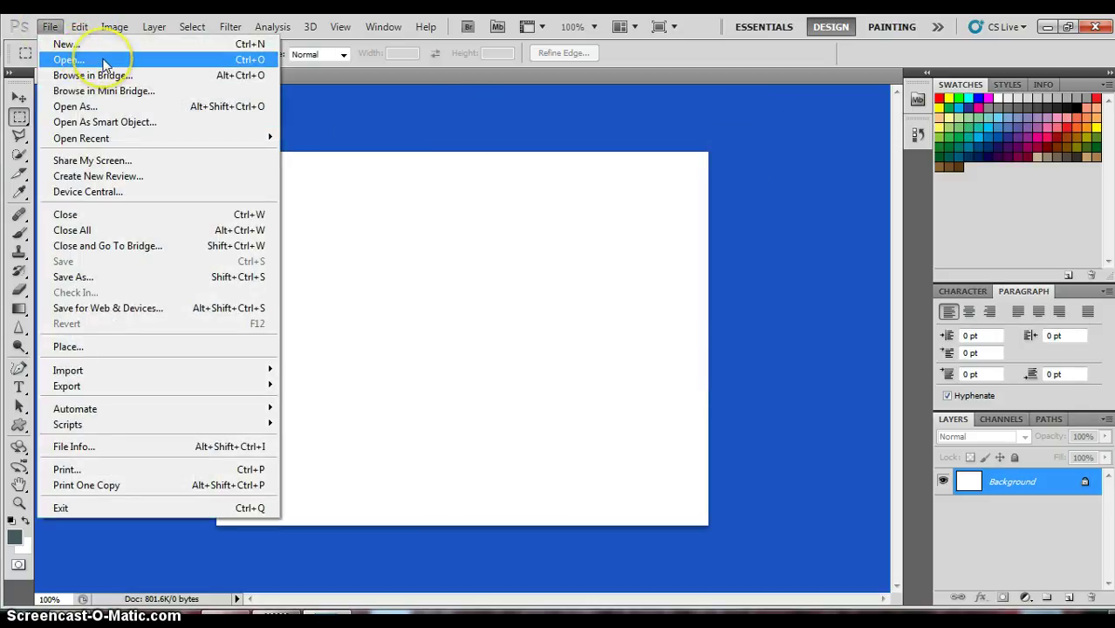
pyautogui.click(102, 62)
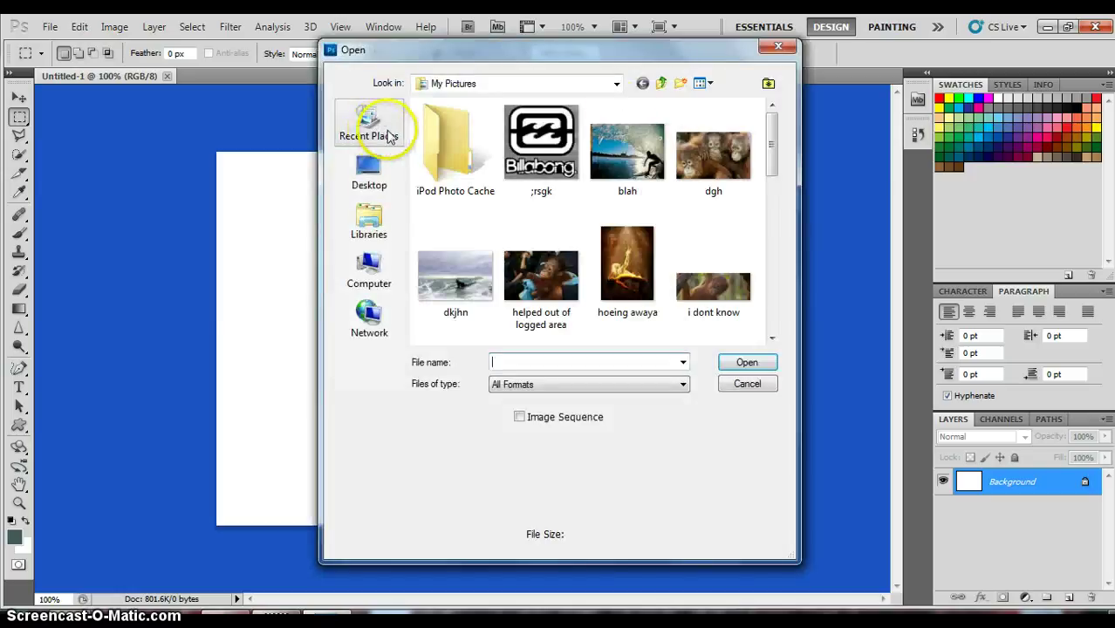
pyautogui.doubleClick(628, 150)
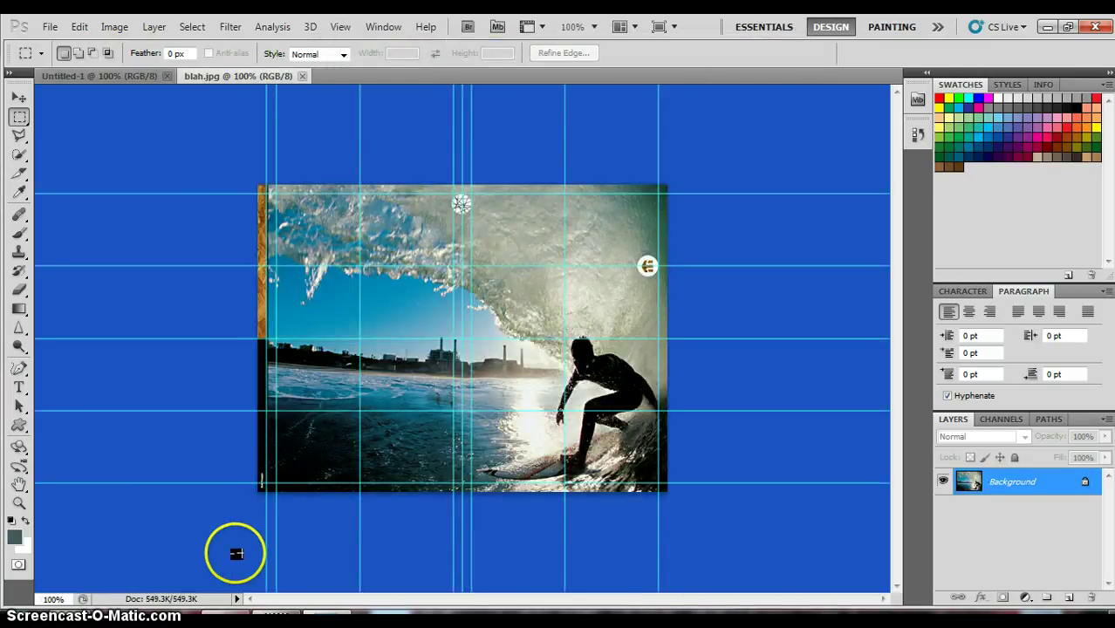
# Step: Start opening another image and browse to the Pictures library
pyautogui.click(75, 27)
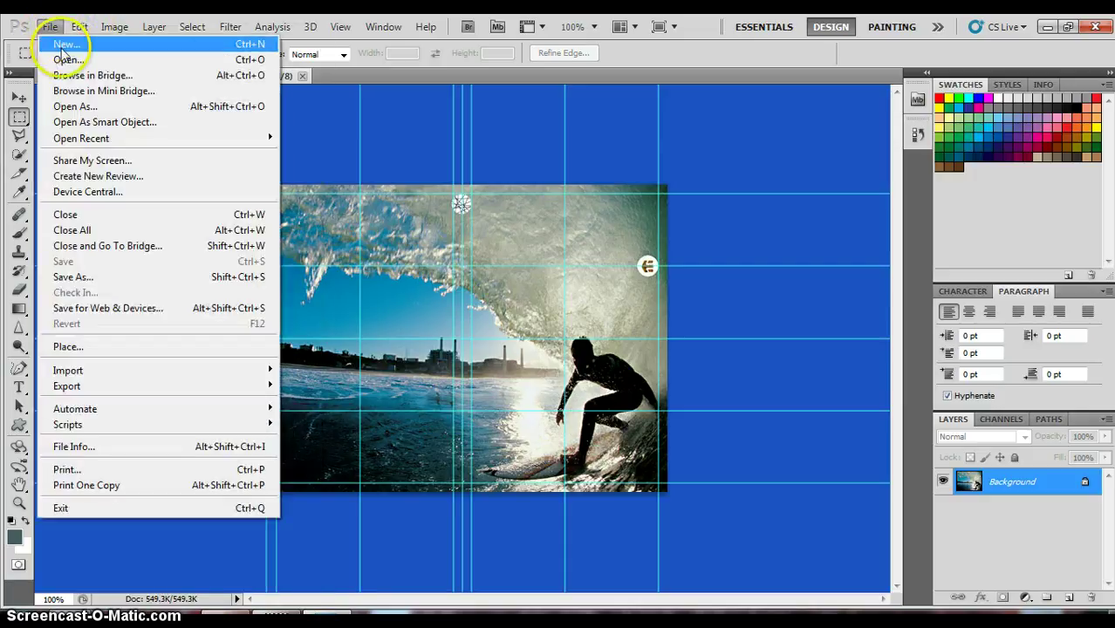
pyautogui.click(65, 61)
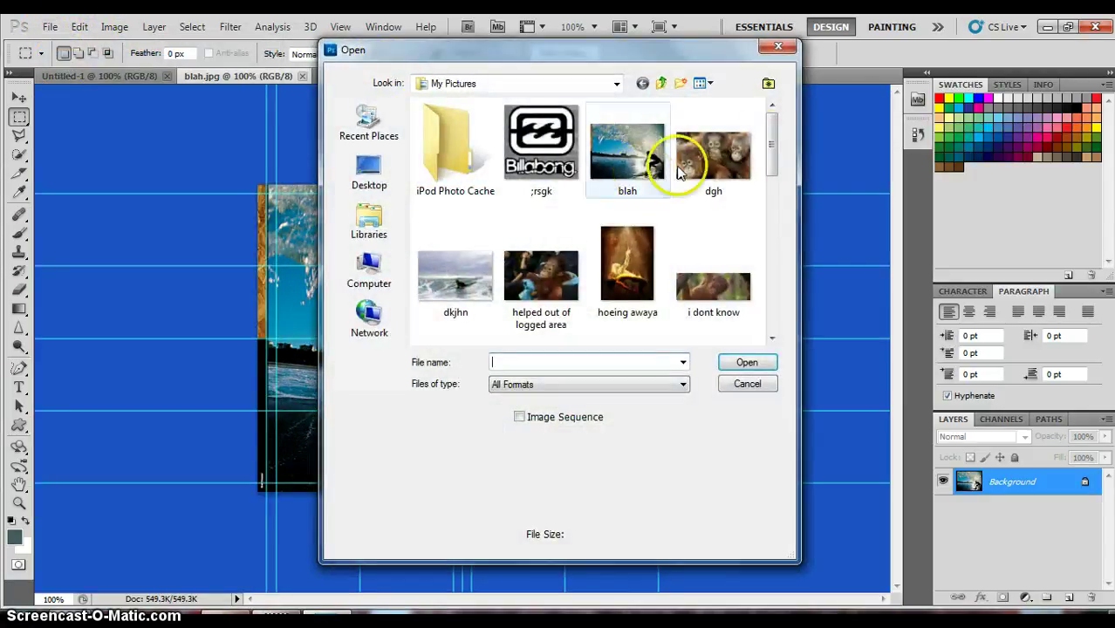
pyautogui.moveTo(771, 147); pyautogui.dragTo(784, 311)
pyautogui.click(372, 226)
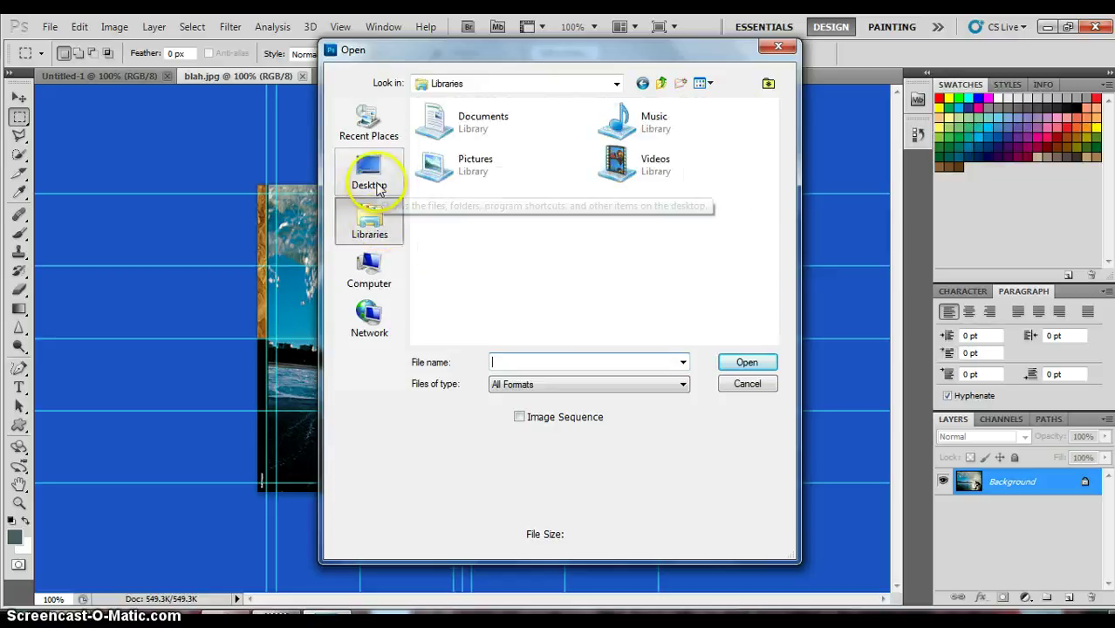
pyautogui.click(376, 179)
pyautogui.click(372, 224)
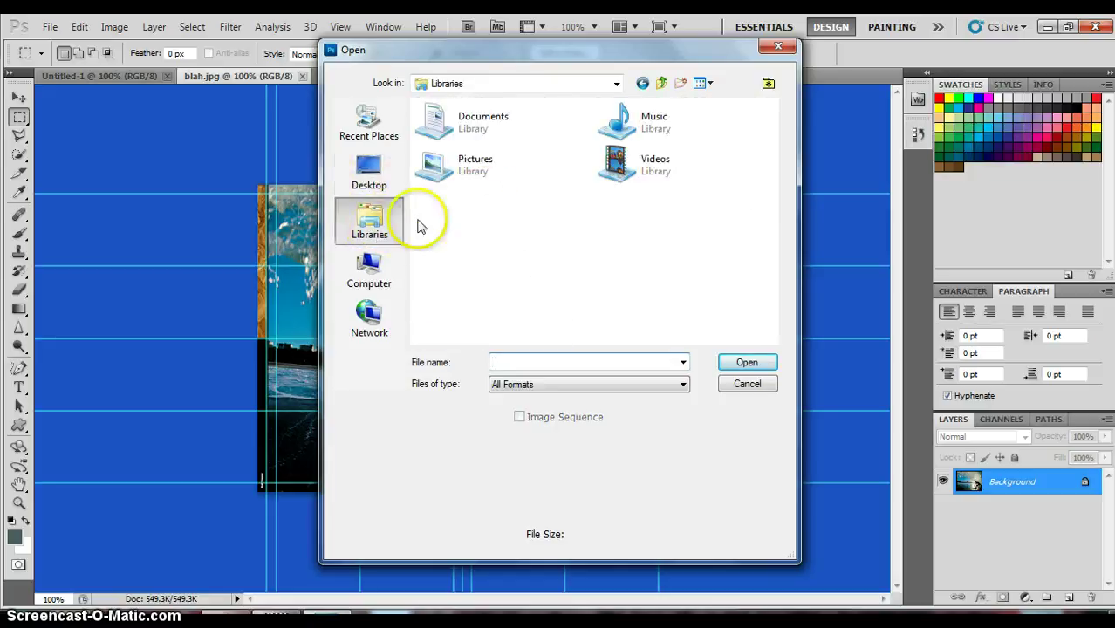
pyautogui.doubleClick(488, 163)
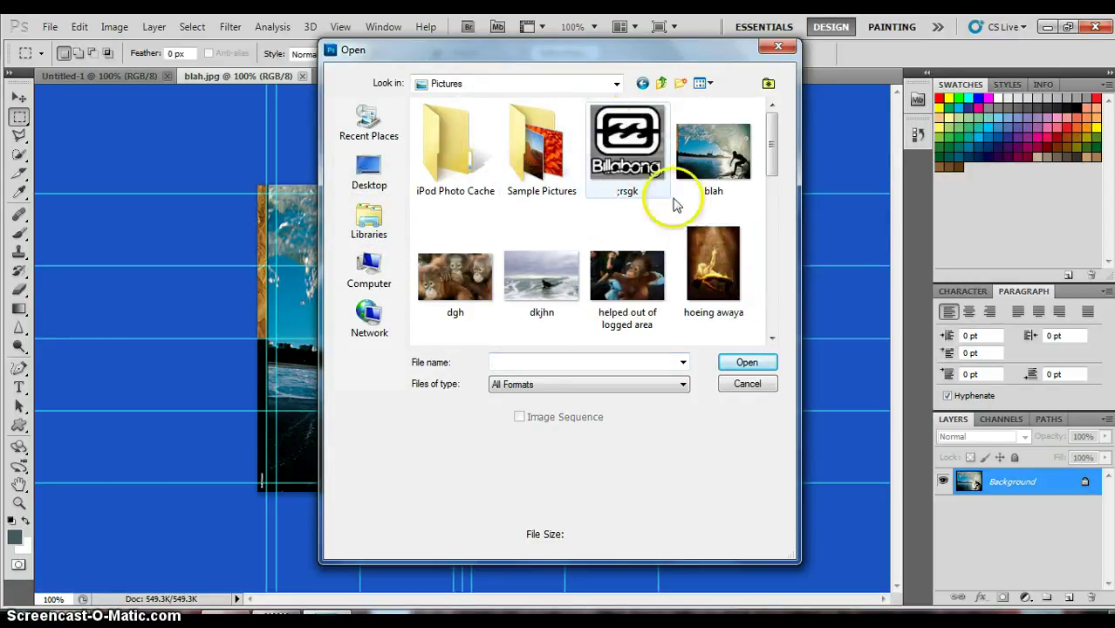
# Step: Look through the Pictures library and open the Koala image from its Sample Pictures folder
pyautogui.scroll(-5, 676, 205)
pyautogui.scroll(-3, 677, 210)
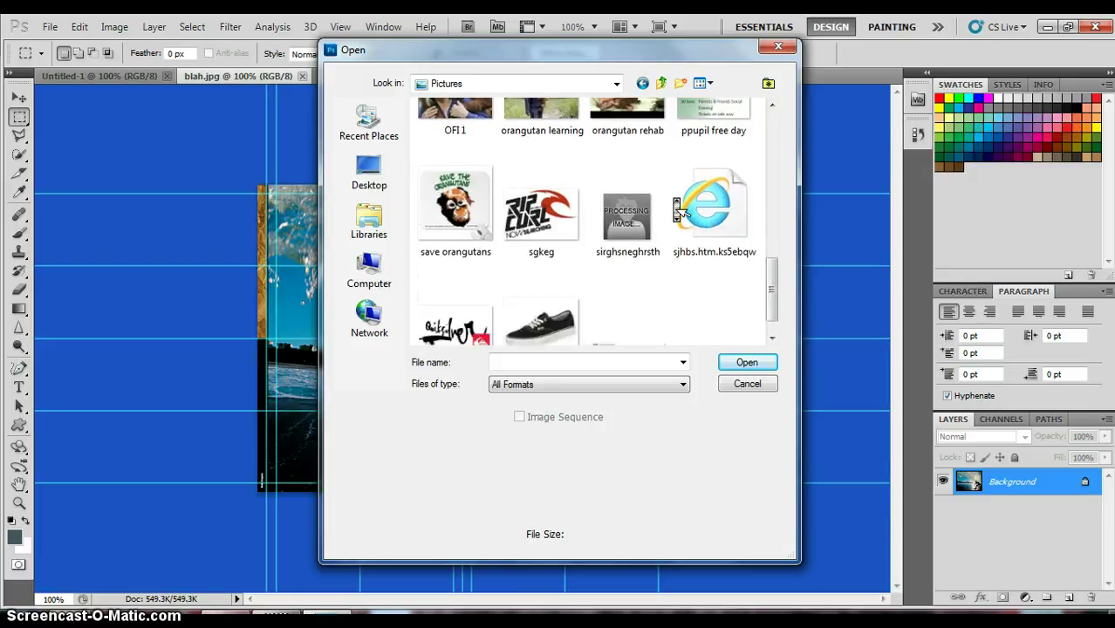
pyautogui.scroll(1, 677, 210)
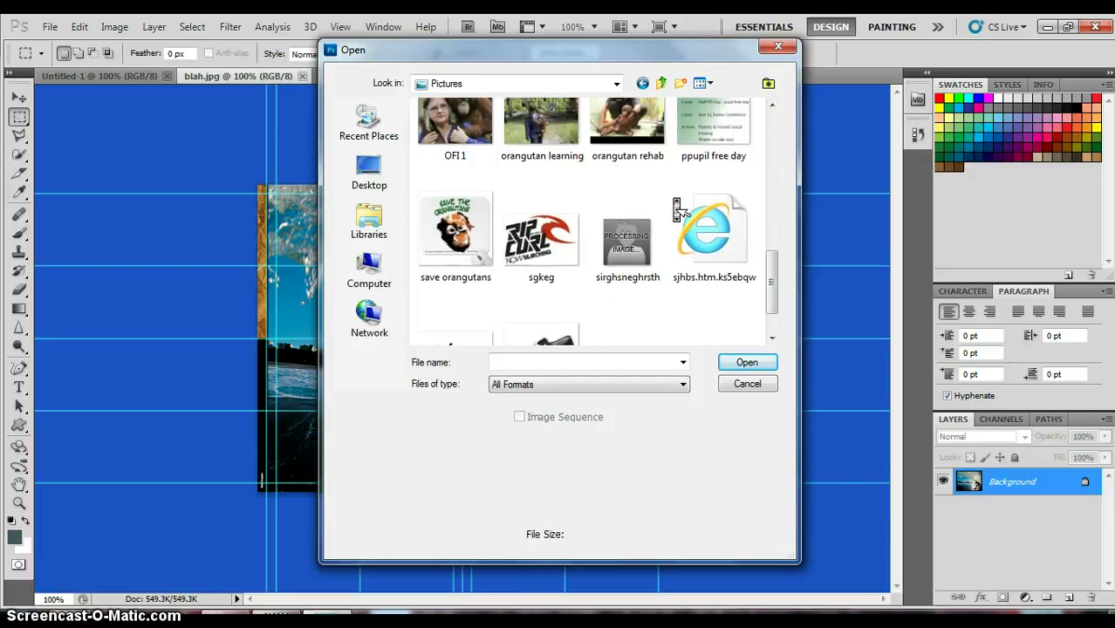
pyautogui.scroll(-1, 677, 210)
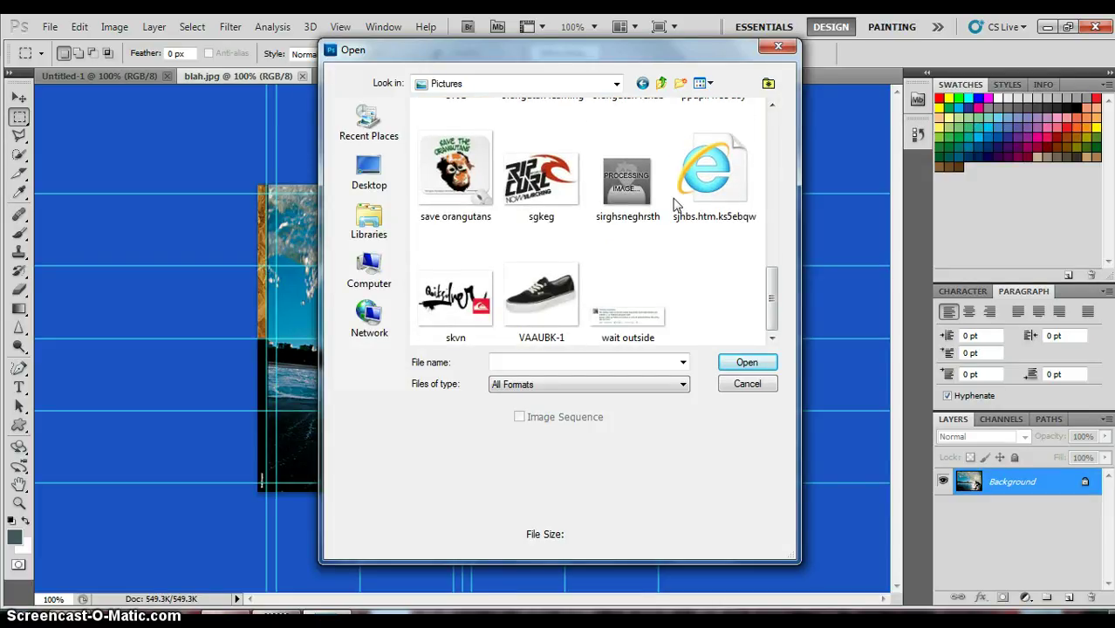
pyautogui.scroll(5, 676, 205)
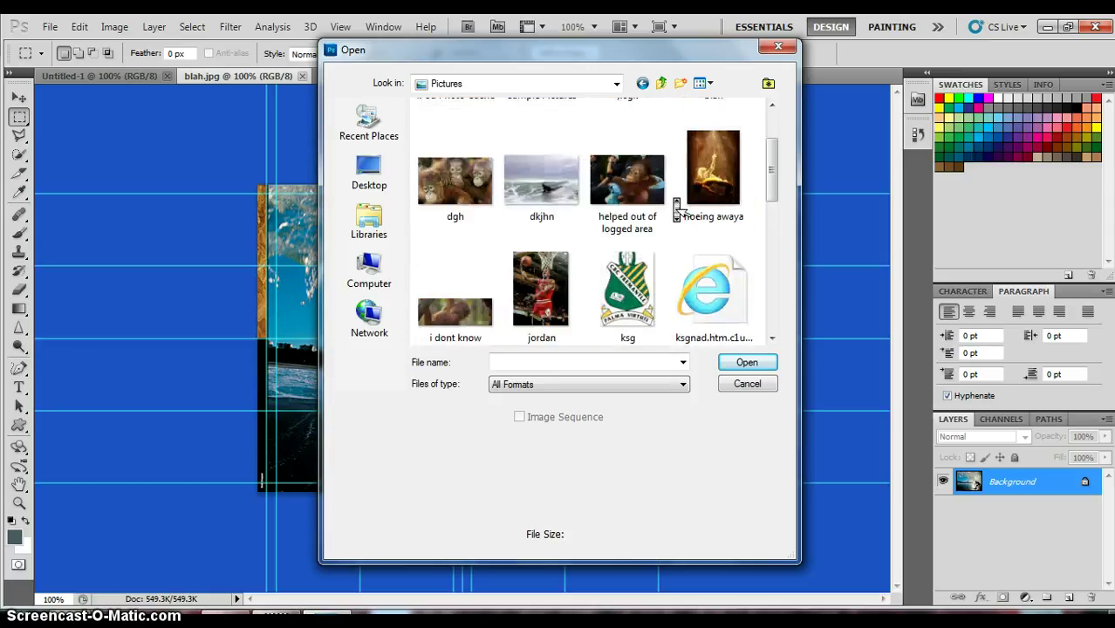
pyautogui.scroll(3, 677, 210)
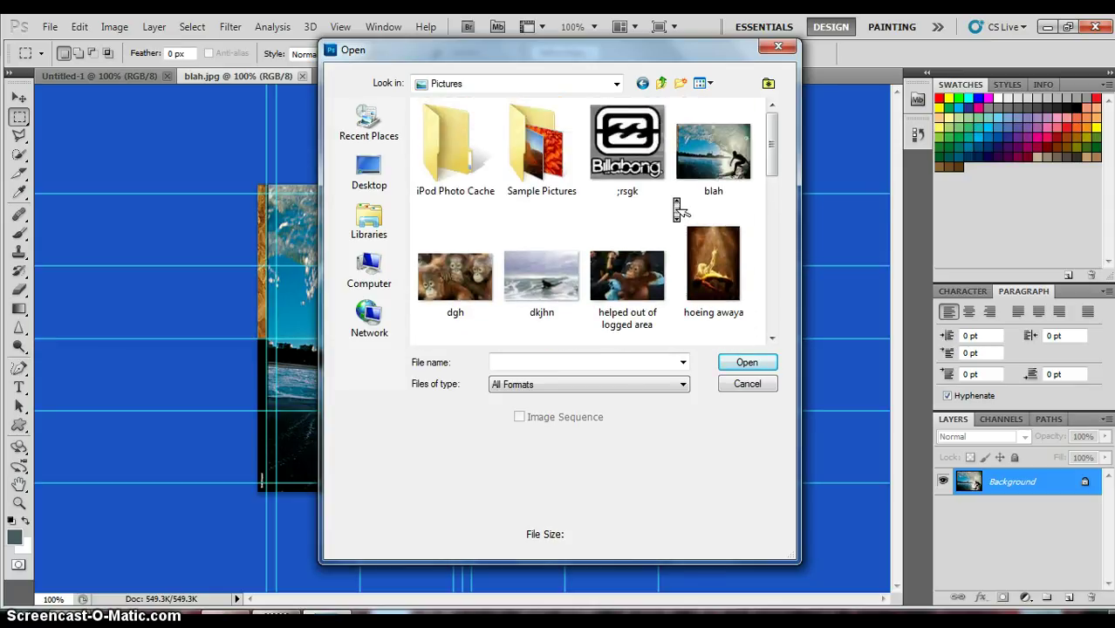
pyautogui.doubleClick(530, 179)
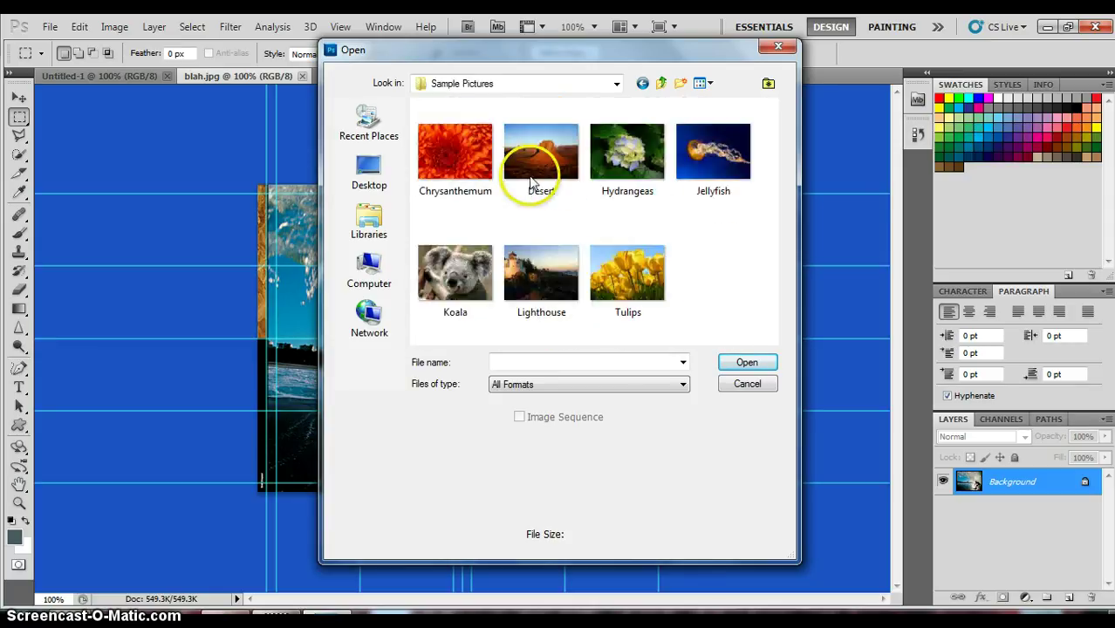
pyautogui.doubleClick(460, 260)
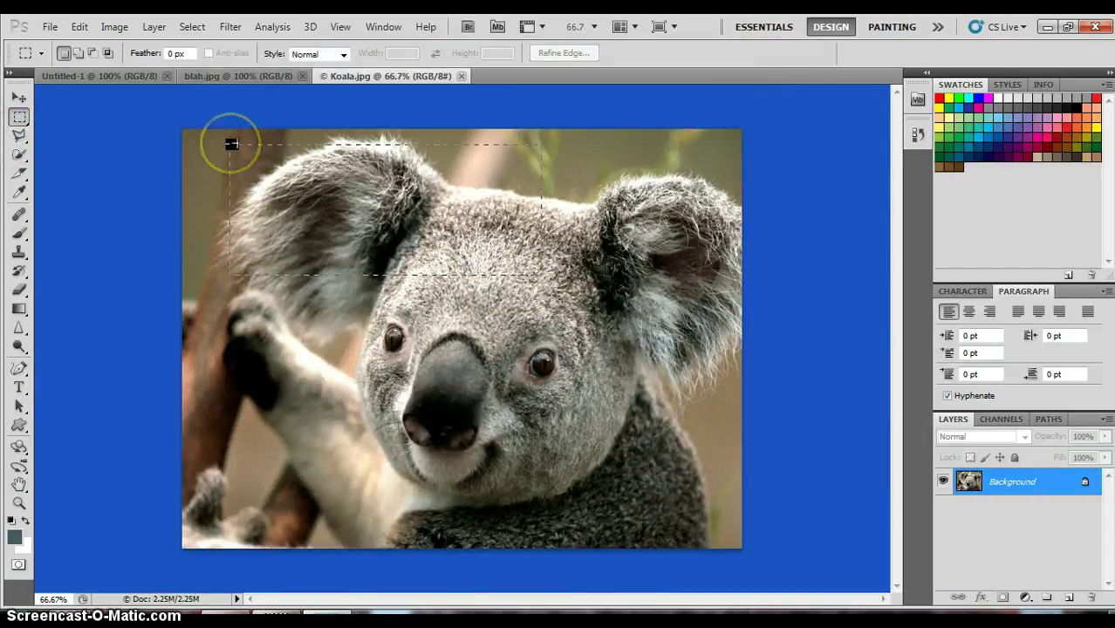
# Step: Copy a rectangular selection of the koala's head from Koala.jpg and paste it into blah.jpg as a new layer
pyautogui.moveTo(231, 143); pyautogui.dragTo(231, 144)
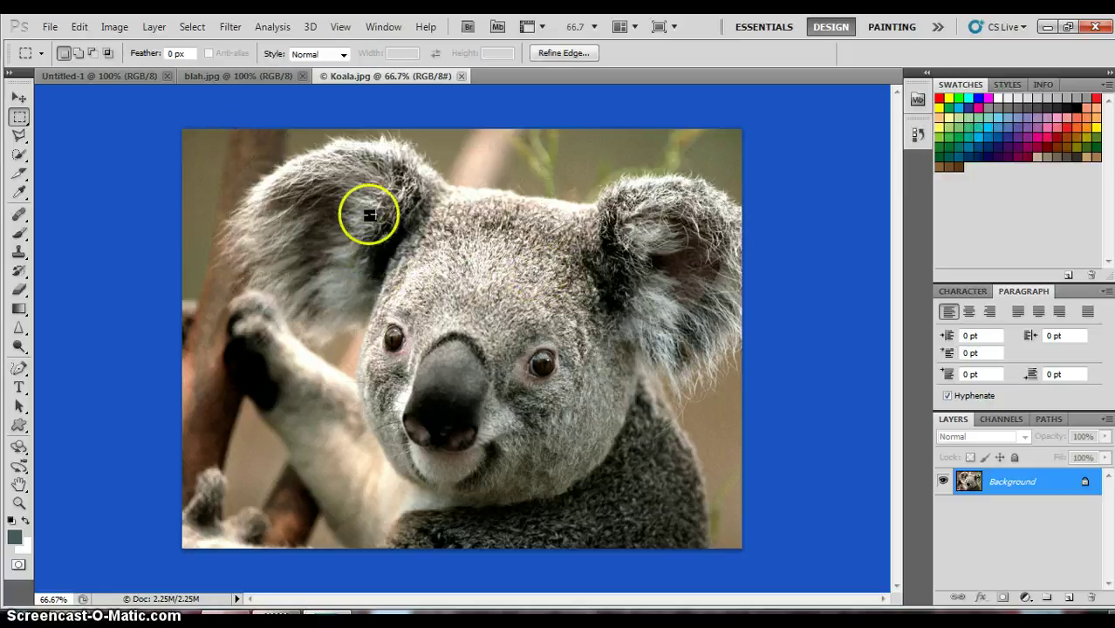
pyautogui.moveTo(441, 232); pyautogui.dragTo(337, 182)
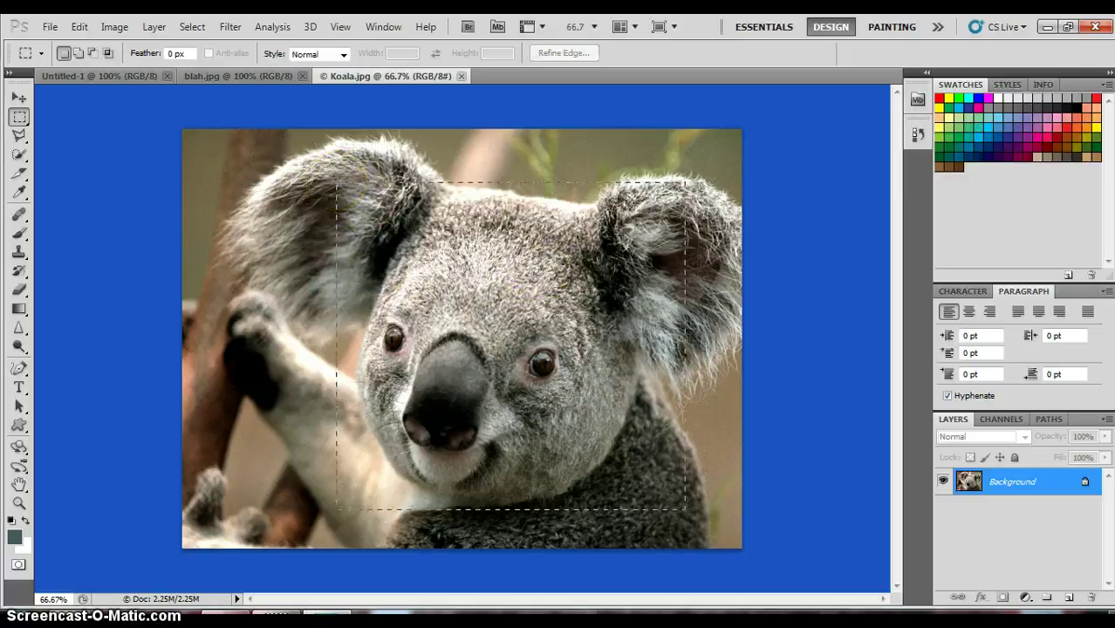
pyautogui.moveTo(658, 494); pyautogui.dragTo(657, 491)
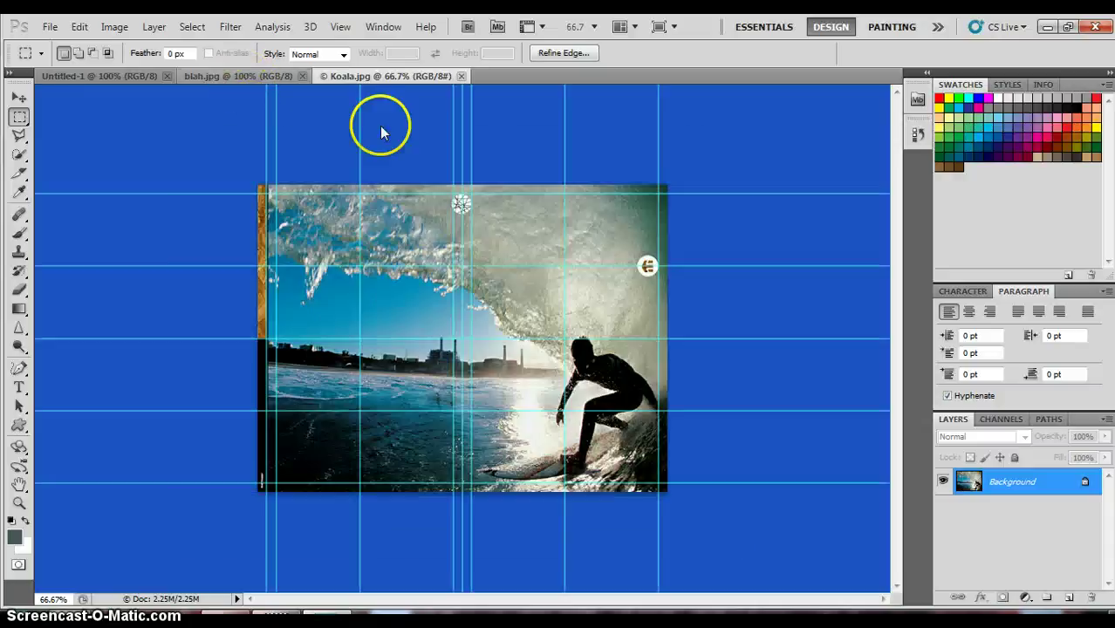
pyautogui.rightClick(568, 347)
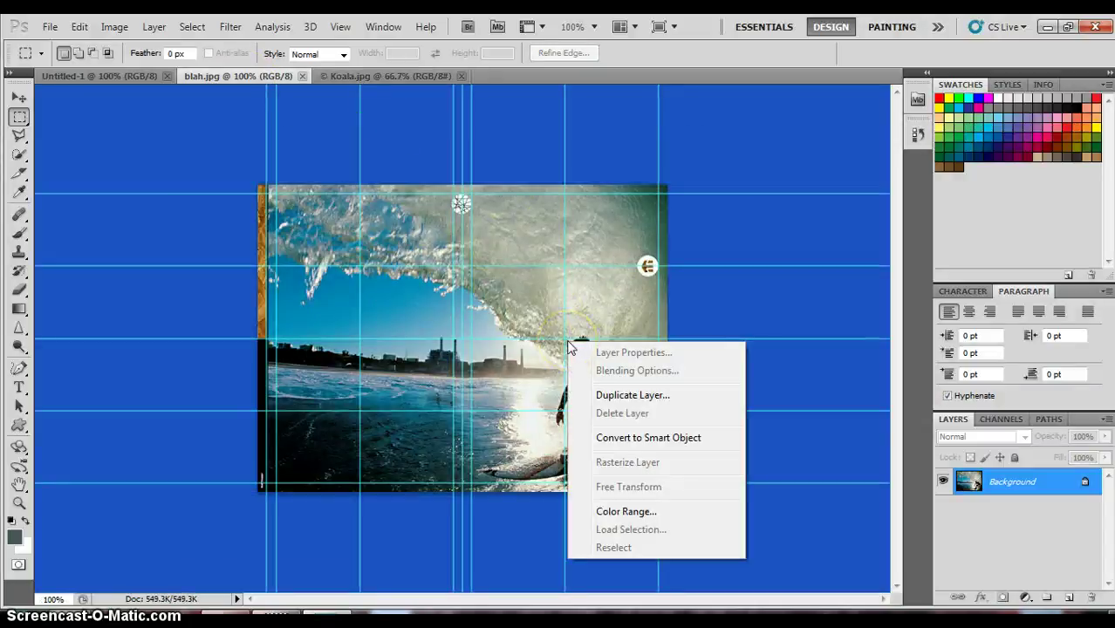
pyautogui.press('Escape')
pyautogui.hotkey('ctrl', 'v')
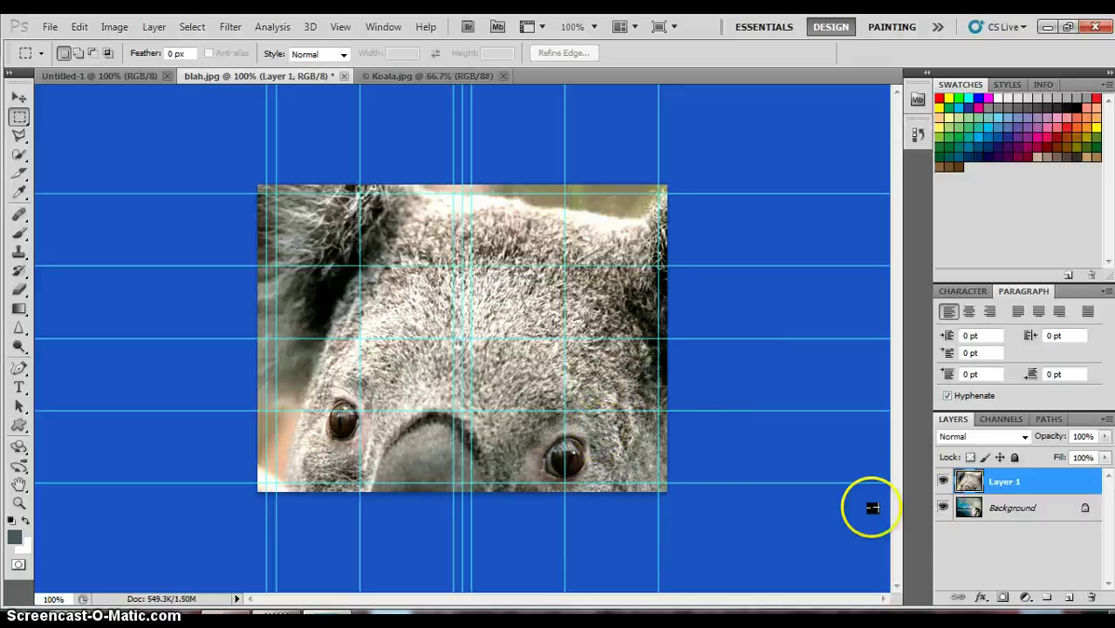
# Step: Hide and reshow the pasted koala layer, and set its blend mode to Hard Light
pyautogui.click(943, 482)
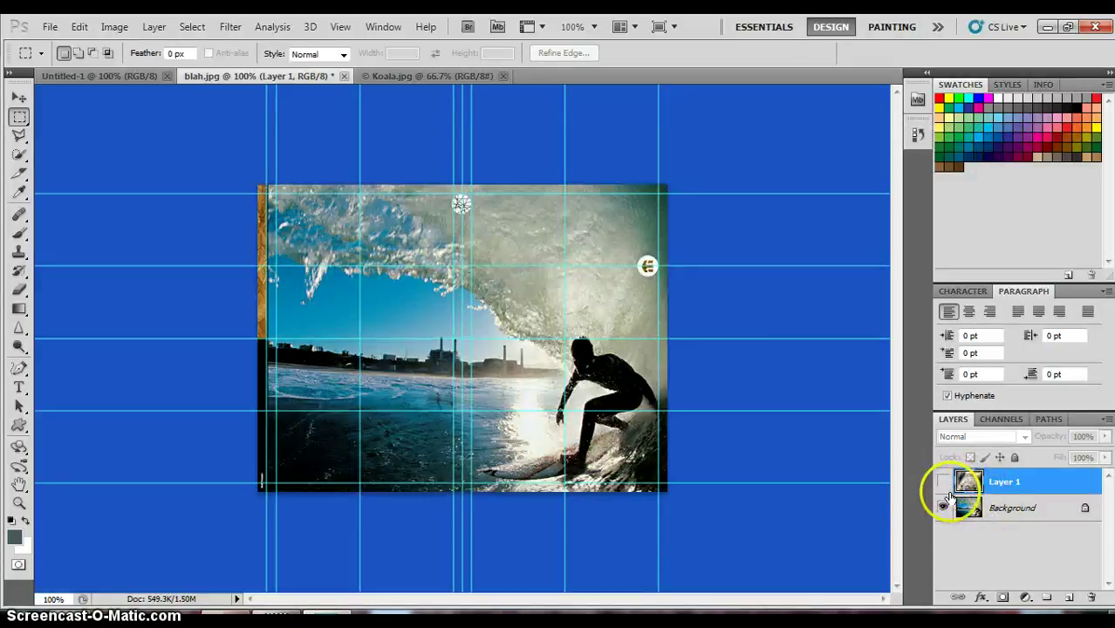
pyautogui.click(943, 482)
pyautogui.rightClick(995, 478)
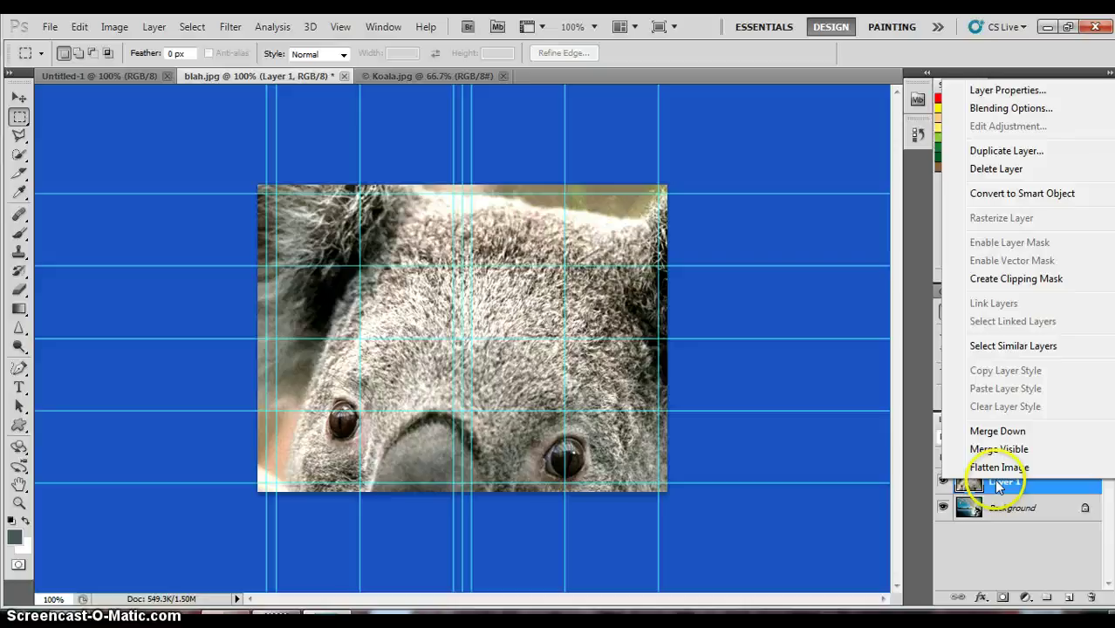
pyautogui.click(990, 487)
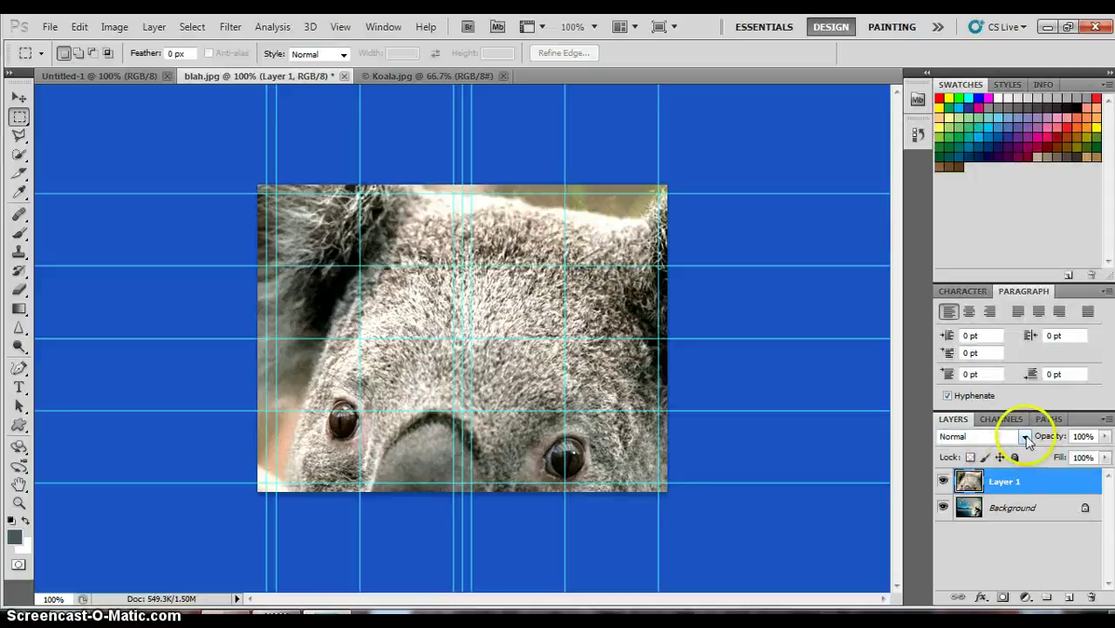
pyautogui.click(1026, 438)
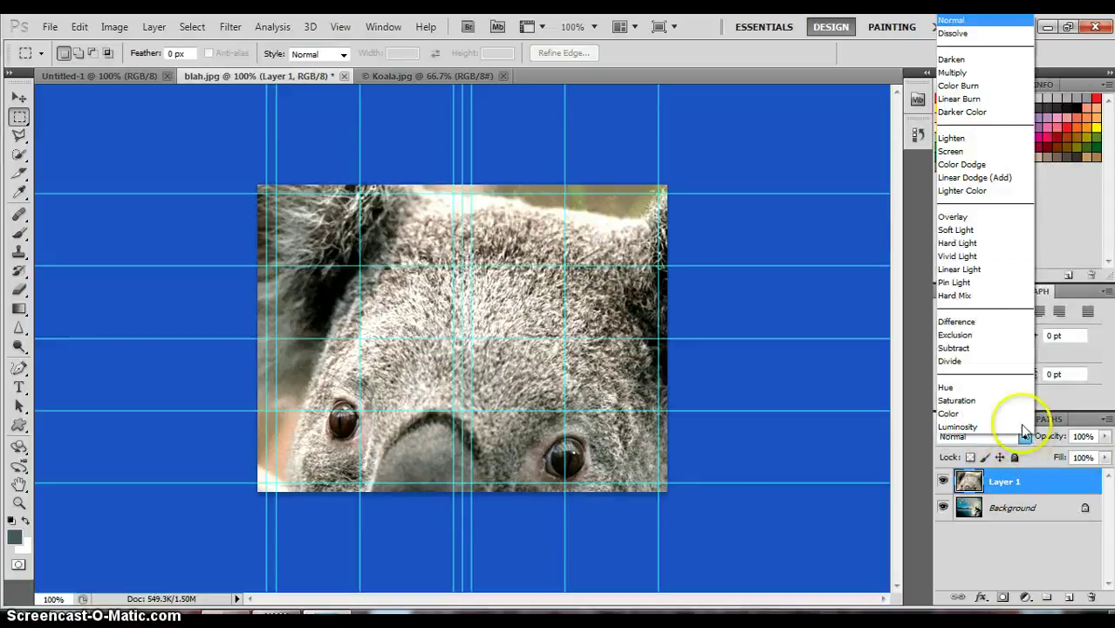
pyautogui.click(995, 243)
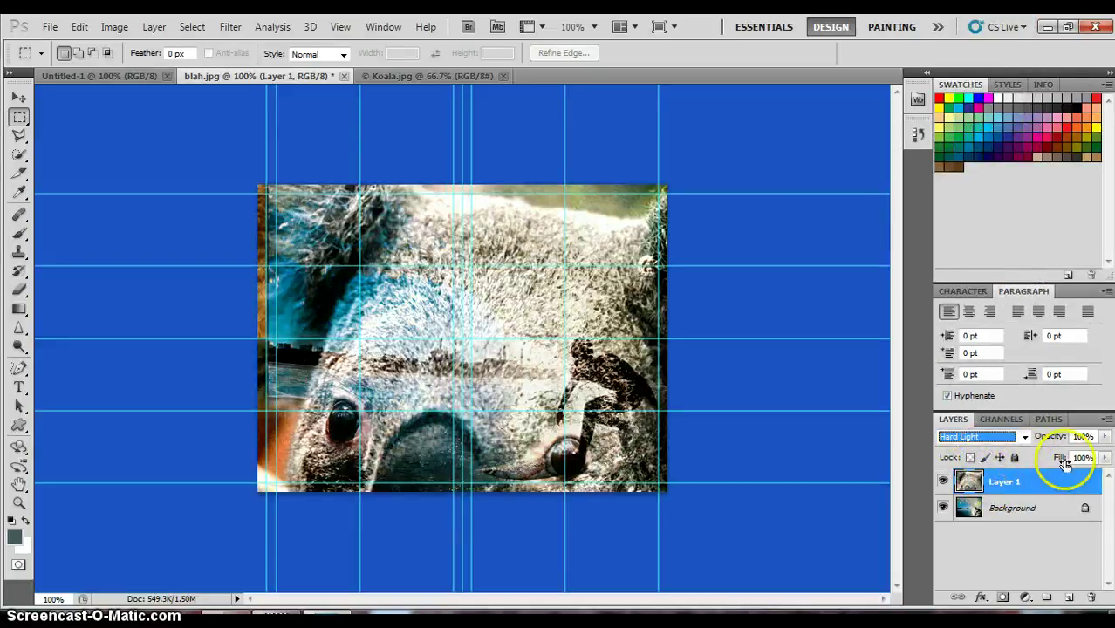
# Step: Try fill values of 51% and 78% on the koala layer, return it to 100%, and leave its opacity at 100%
pyautogui.click(1106, 459)
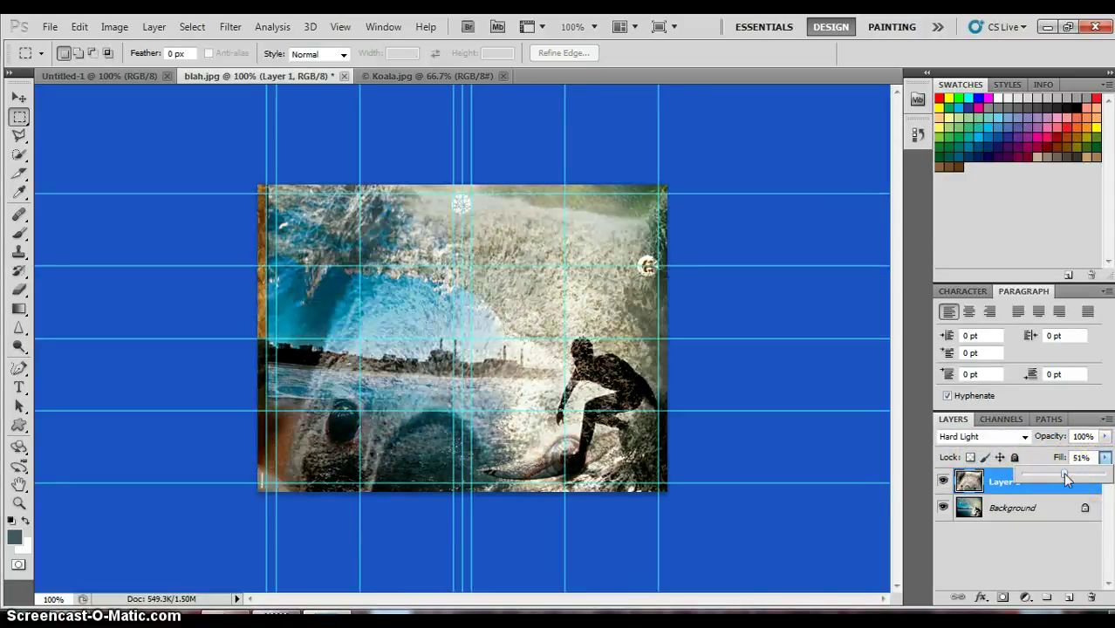
pyautogui.write('78')
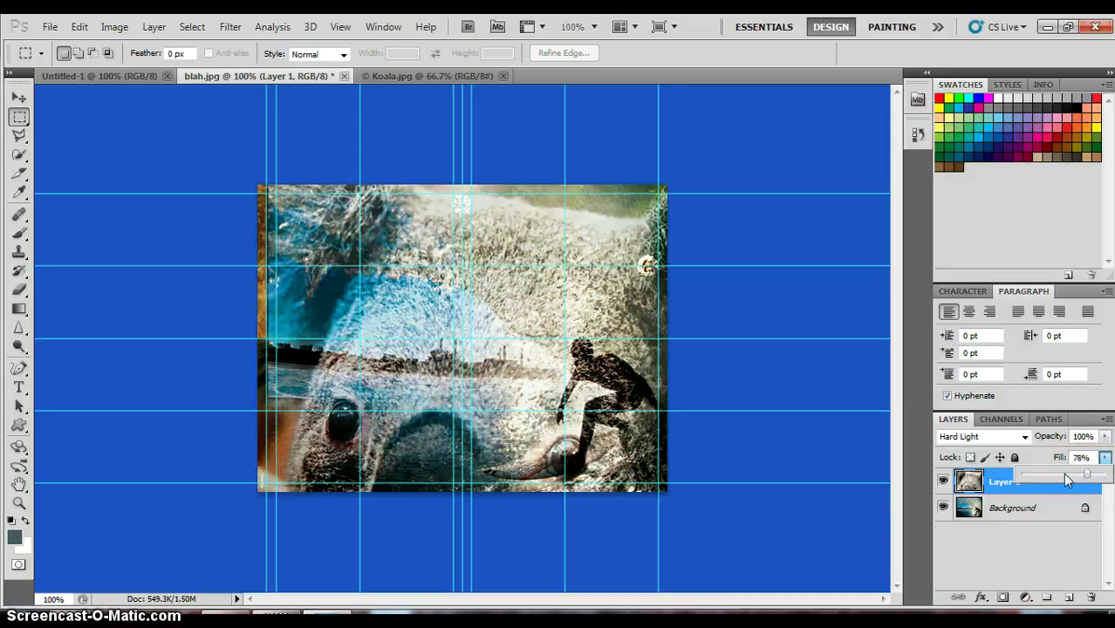
pyautogui.moveTo(1063, 473); pyautogui.dragTo(1106, 474)
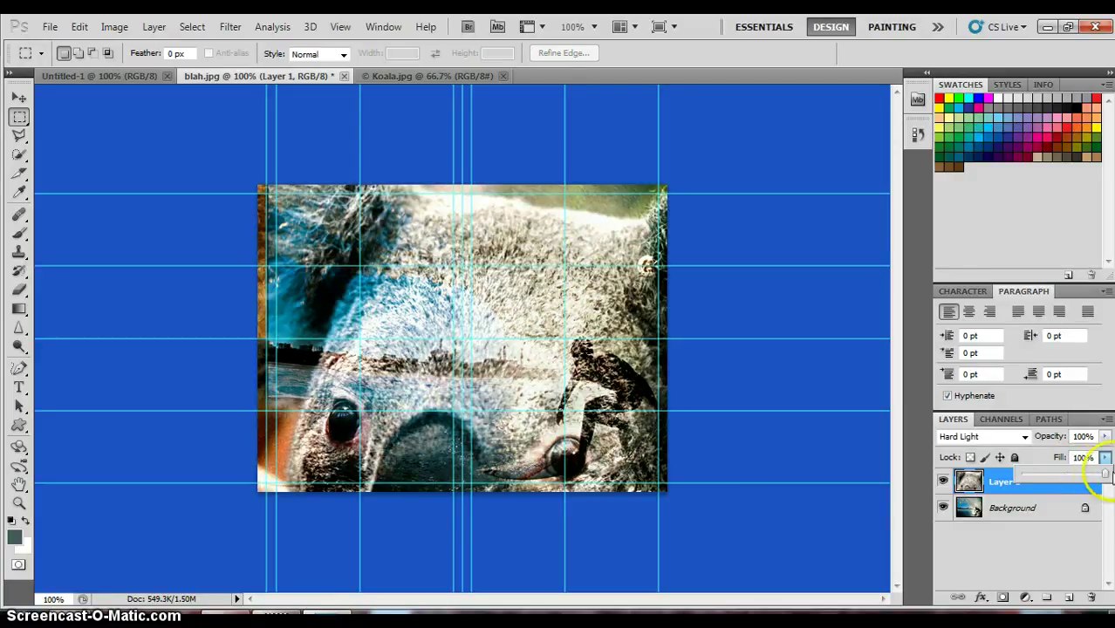
pyautogui.click(1106, 437)
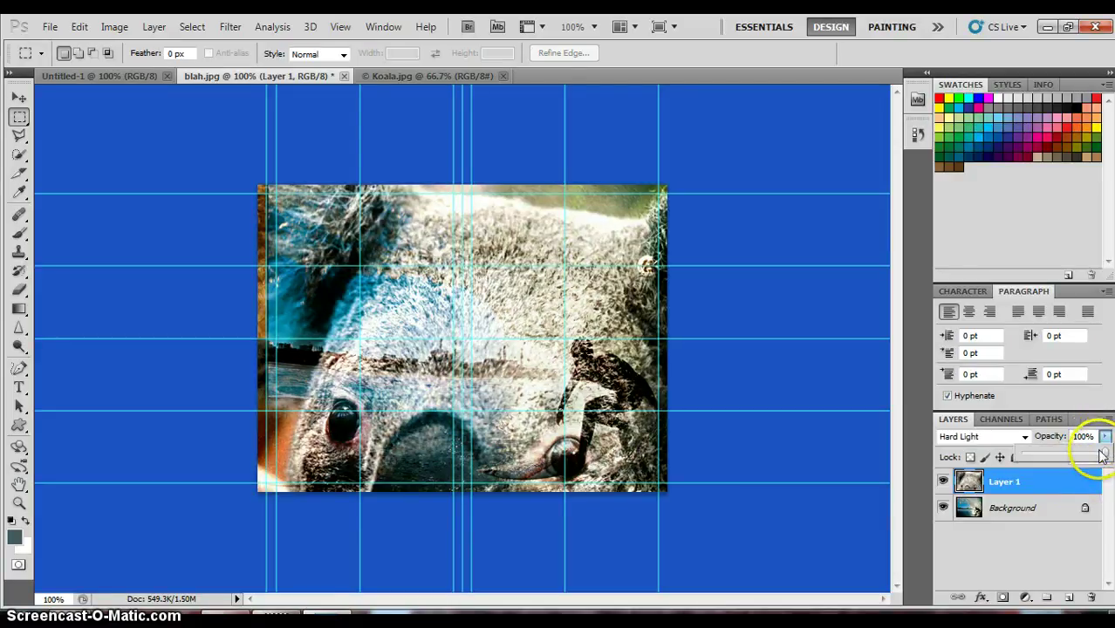
pyautogui.moveTo(1105, 460)
pyautogui.mouseDown()
pyautogui.moveTo(1046, 460)
pyautogui.moveTo(1105, 460)
pyautogui.mouseUp()
pyautogui.click(1051, 539)
pyautogui.click(1049, 536)
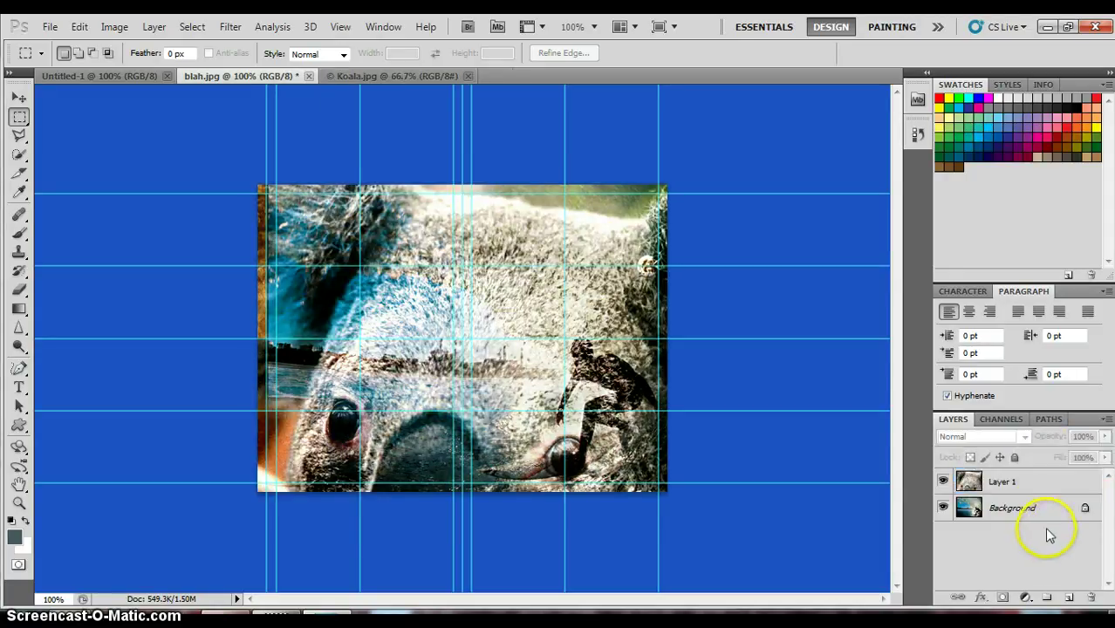
# Step: Fully lock and unlock Layer 1, and lock only its position
pyautogui.click(1089, 510)
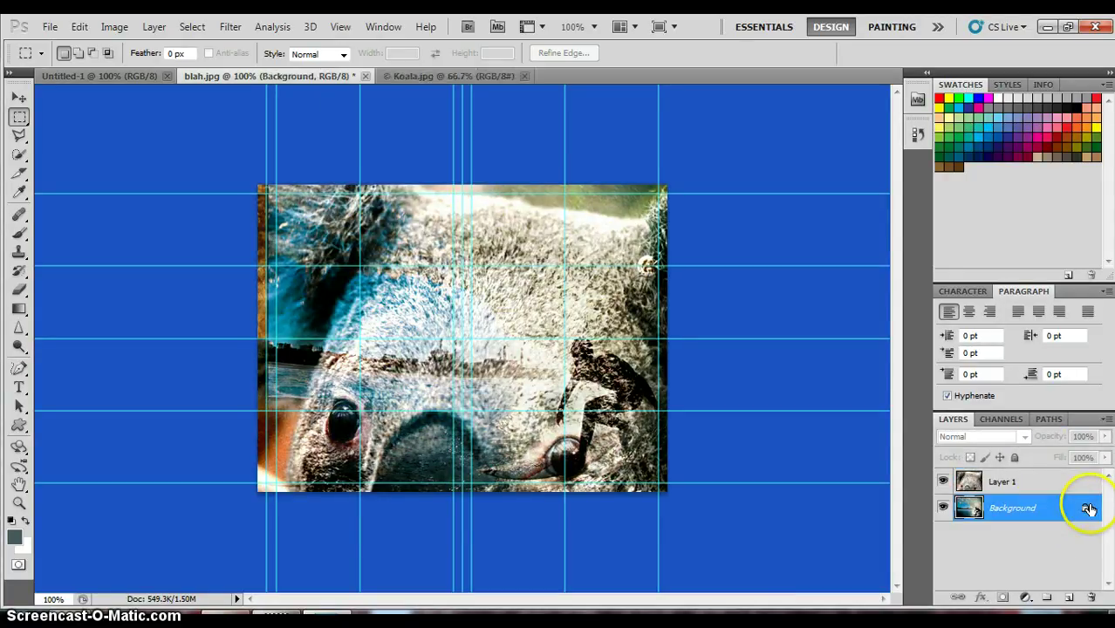
pyautogui.click(1057, 483)
pyautogui.click(1013, 458)
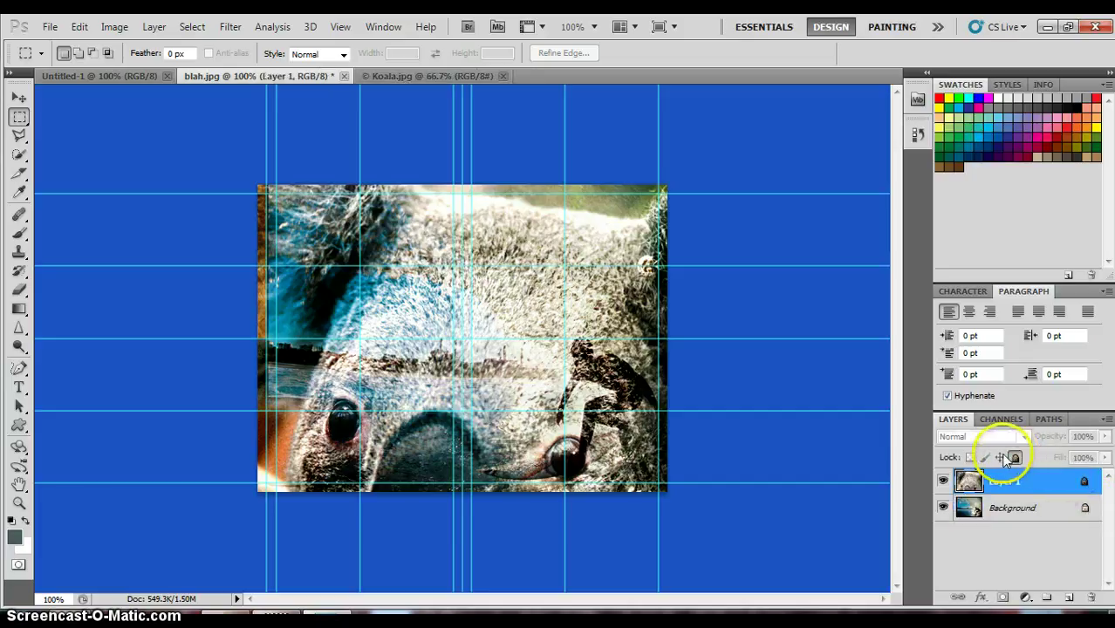
pyautogui.click(1013, 458)
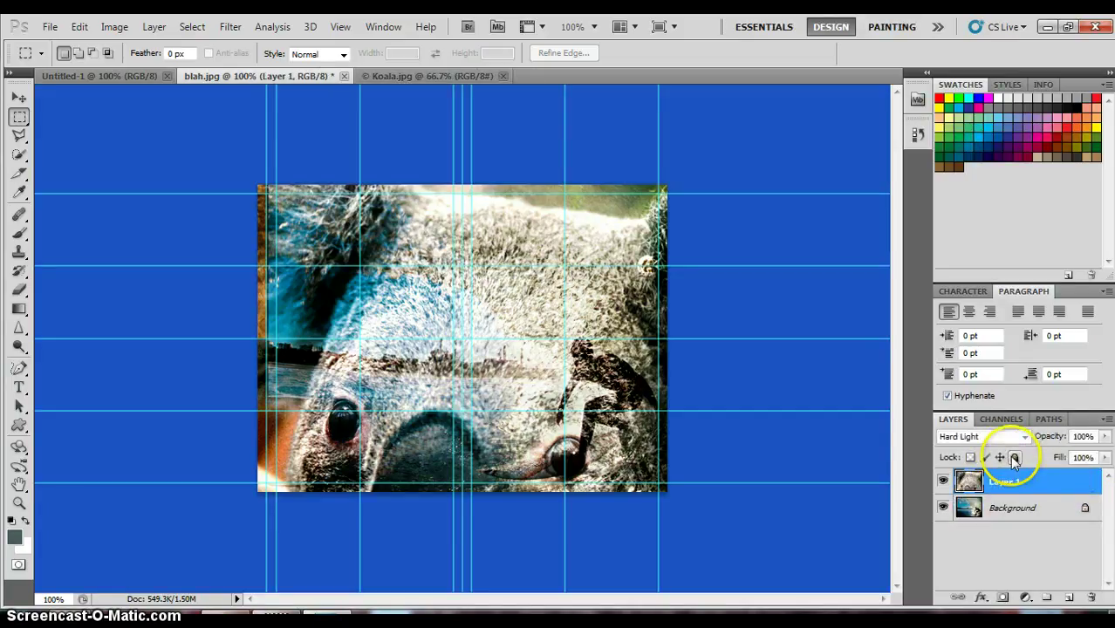
pyautogui.click(1021, 505)
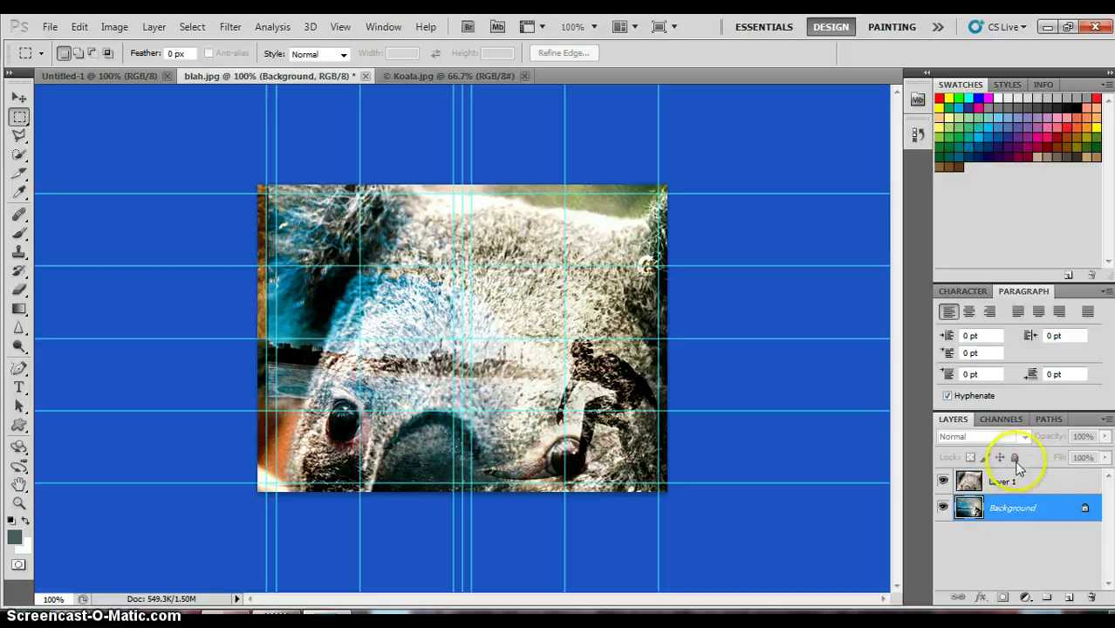
pyautogui.click(1015, 485)
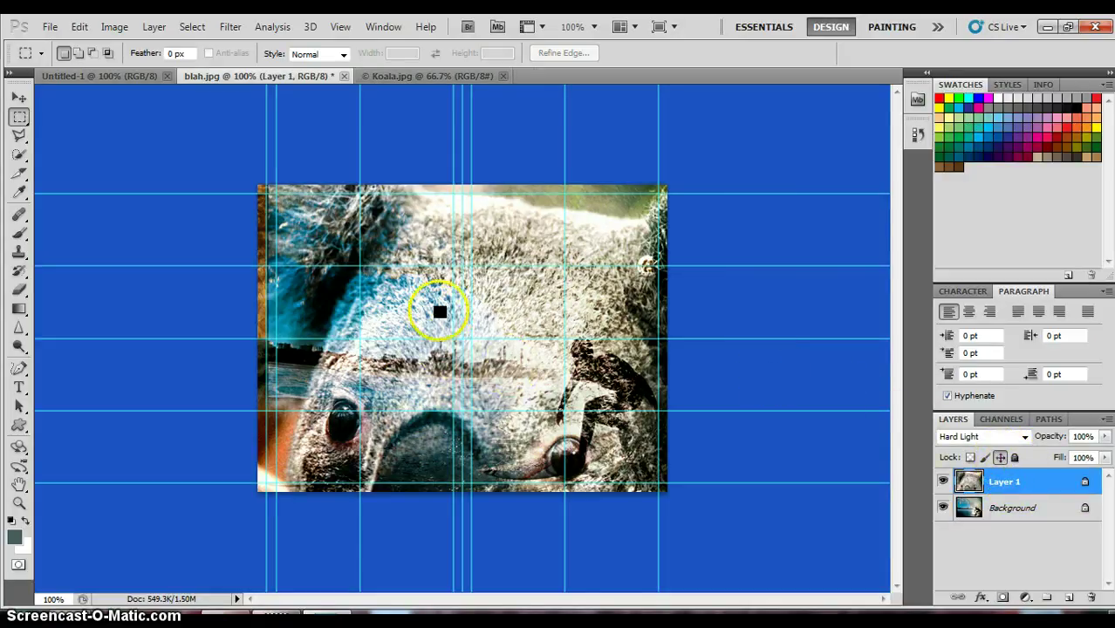
# Step: Delete a rectangular patch from the middle of Layer 1, lock its image pixels, and select a rectangle over the surfer's upper body
pyautogui.moveTo(439, 311); pyautogui.dragTo(575, 432)
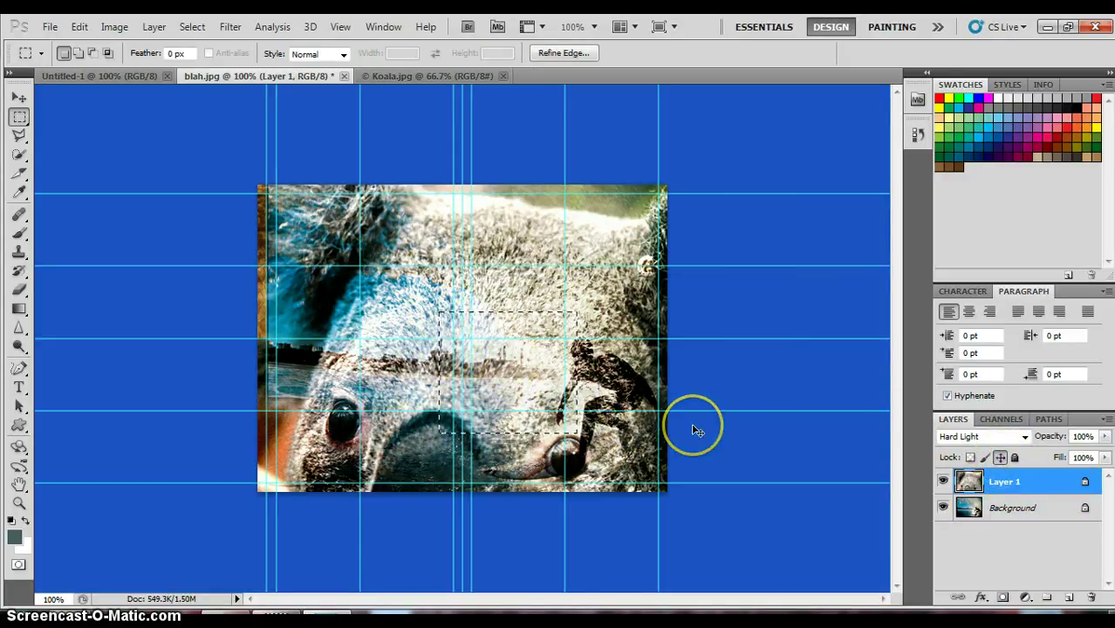
pyautogui.press('Delete')
pyautogui.hotkey('ctrl', 'd')
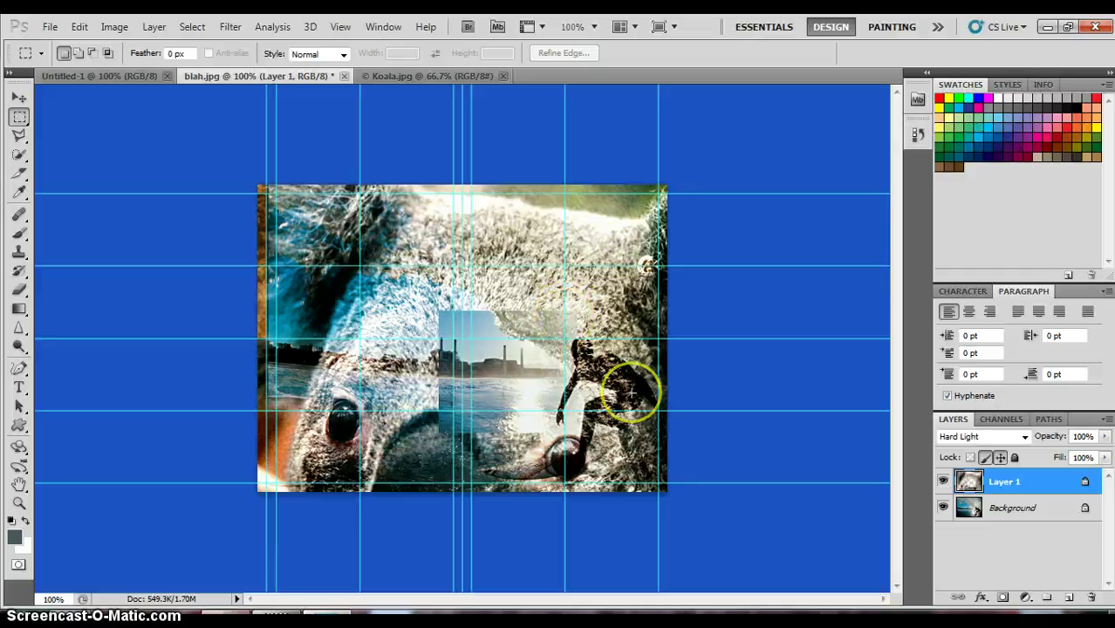
pyautogui.moveTo(566, 318)
pyautogui.mouseDown()
pyautogui.moveTo(610, 354)
pyautogui.moveTo(635, 398)
pyautogui.mouseUp()
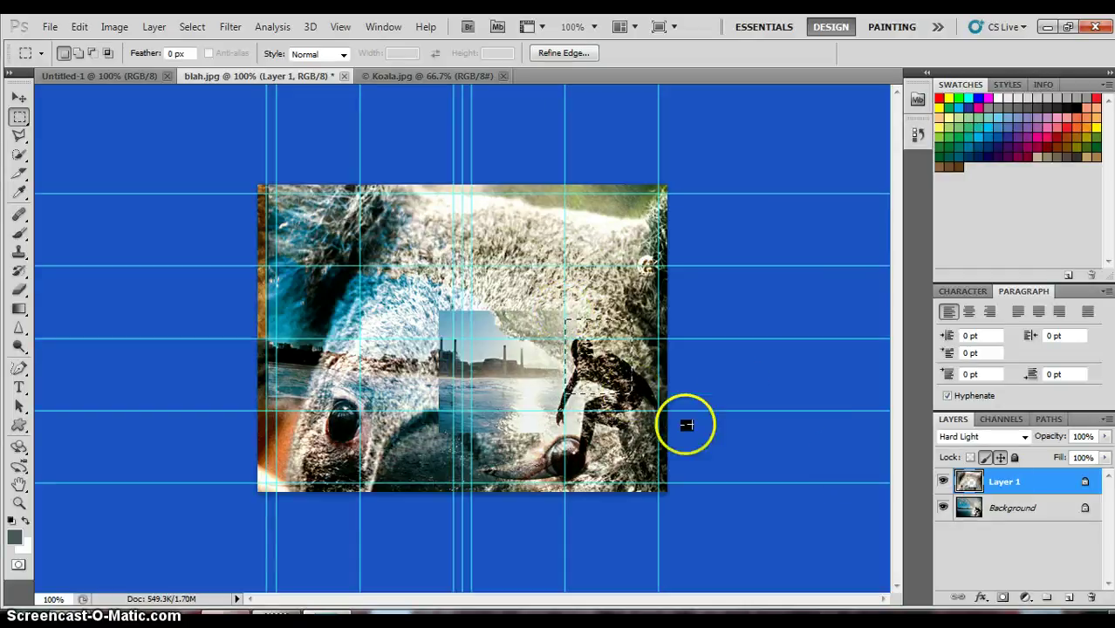
# Step: Zoom in on Koala.jpg to 100% with the Zoom tool
pyautogui.press('z')
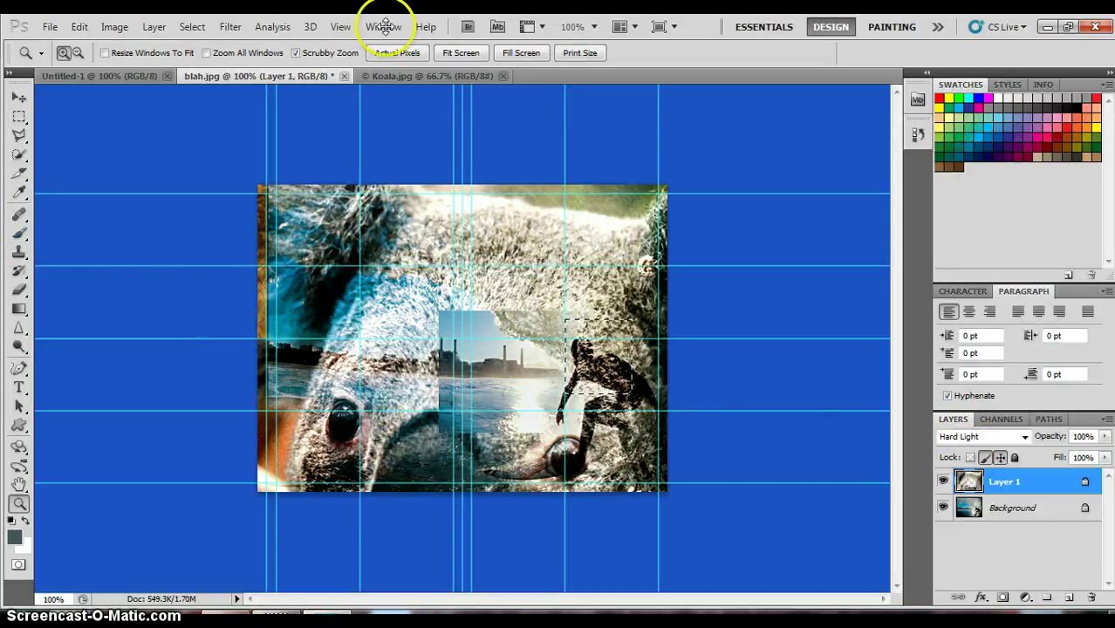
pyautogui.click(417, 76)
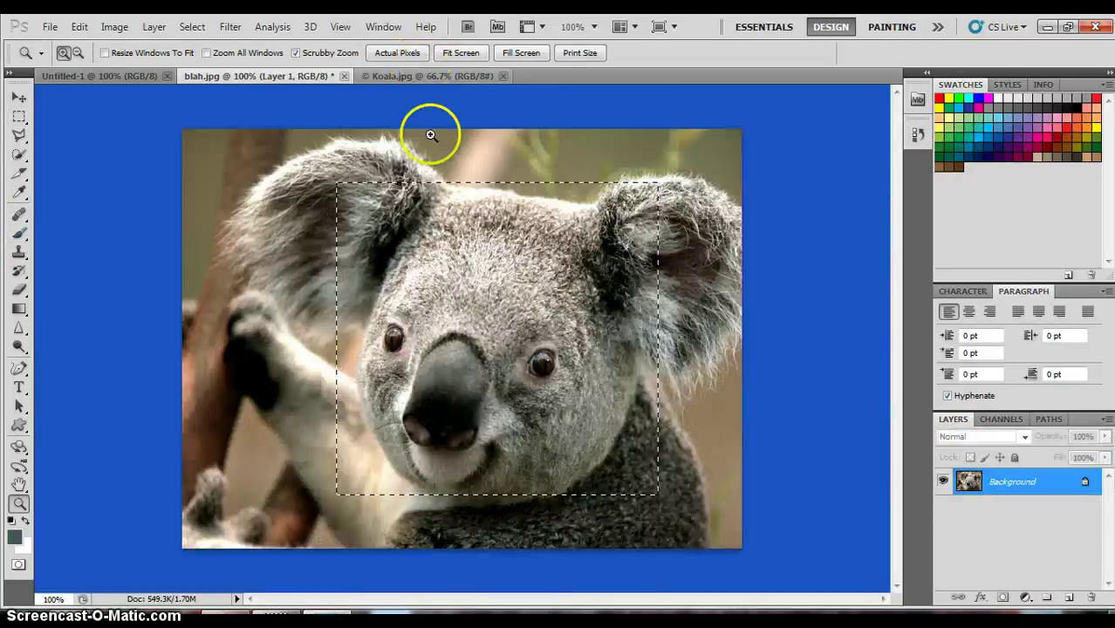
pyautogui.rightClick(446, 277)
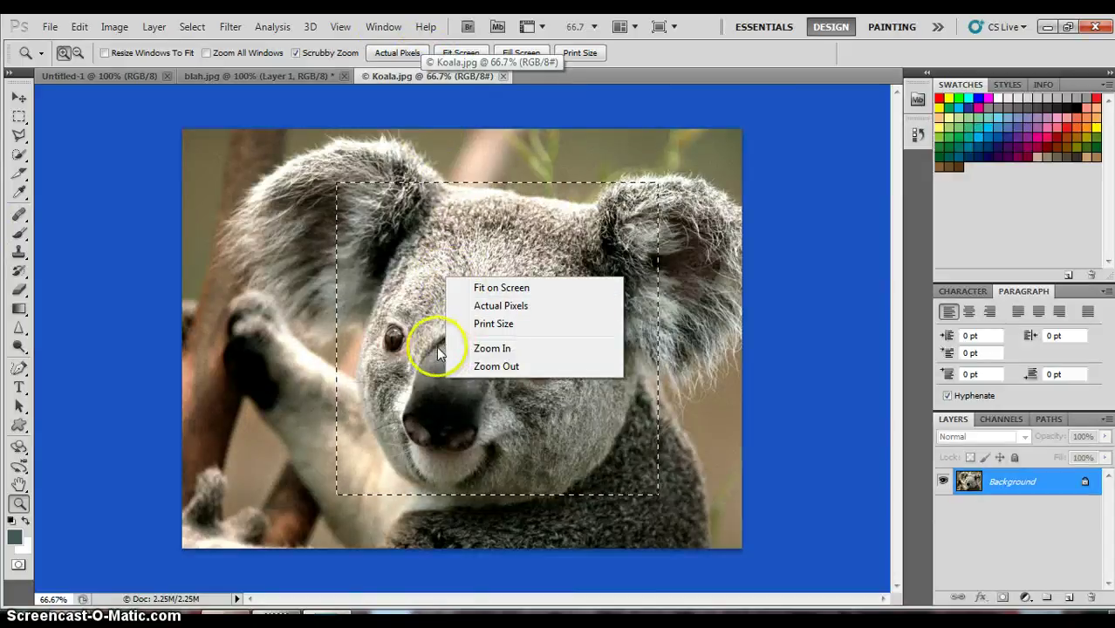
pyautogui.click(487, 349)
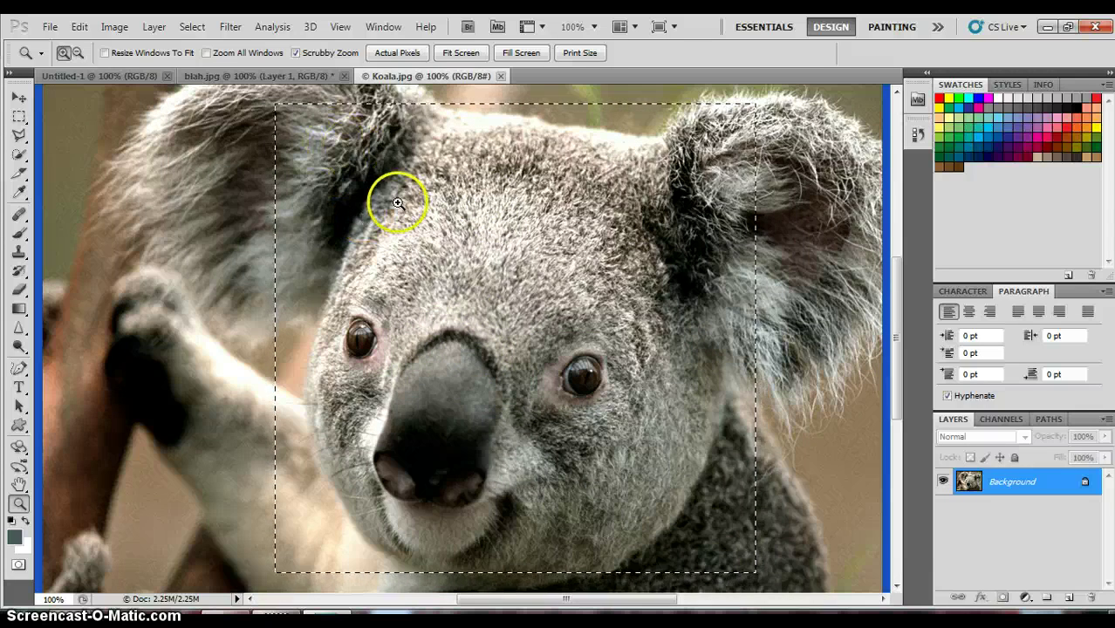
pyautogui.rightClick(399, 203)
pyautogui.click(279, 74)
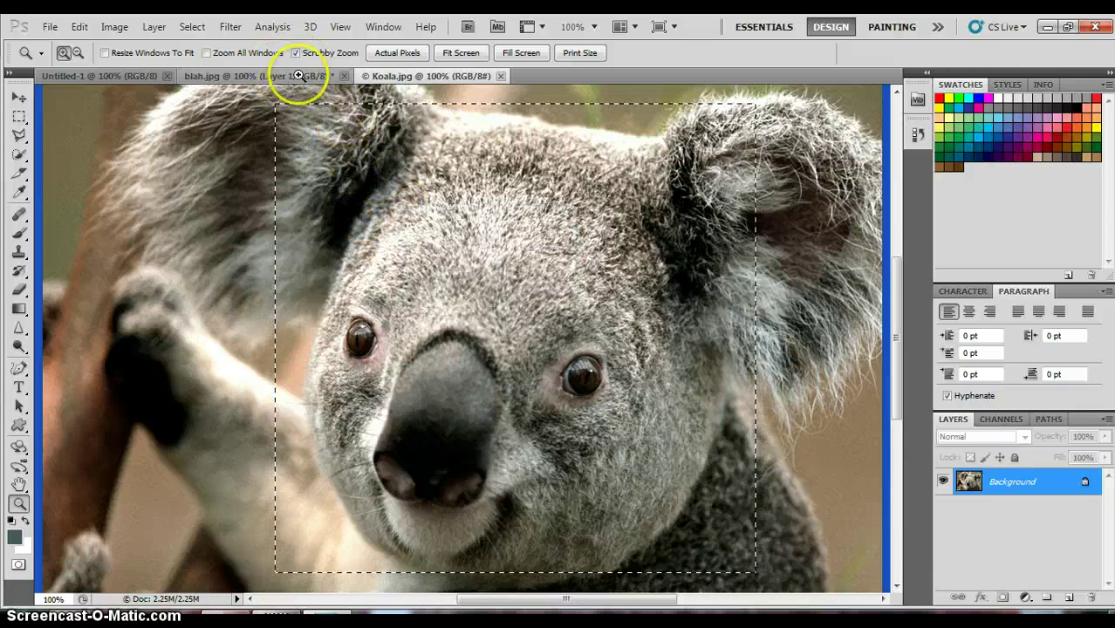
# Step: Zoom in on blah.jpg to 300% around the deleted patch, and zoom back out to 100%
pyautogui.click(274, 75)
pyautogui.click(566, 323)
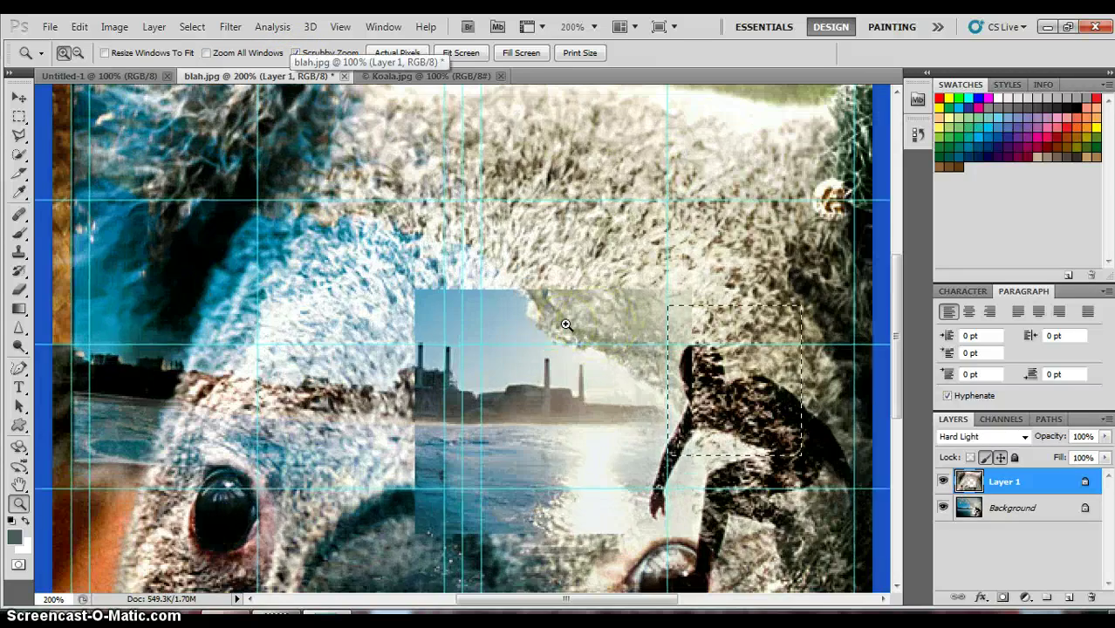
pyautogui.click(565, 324)
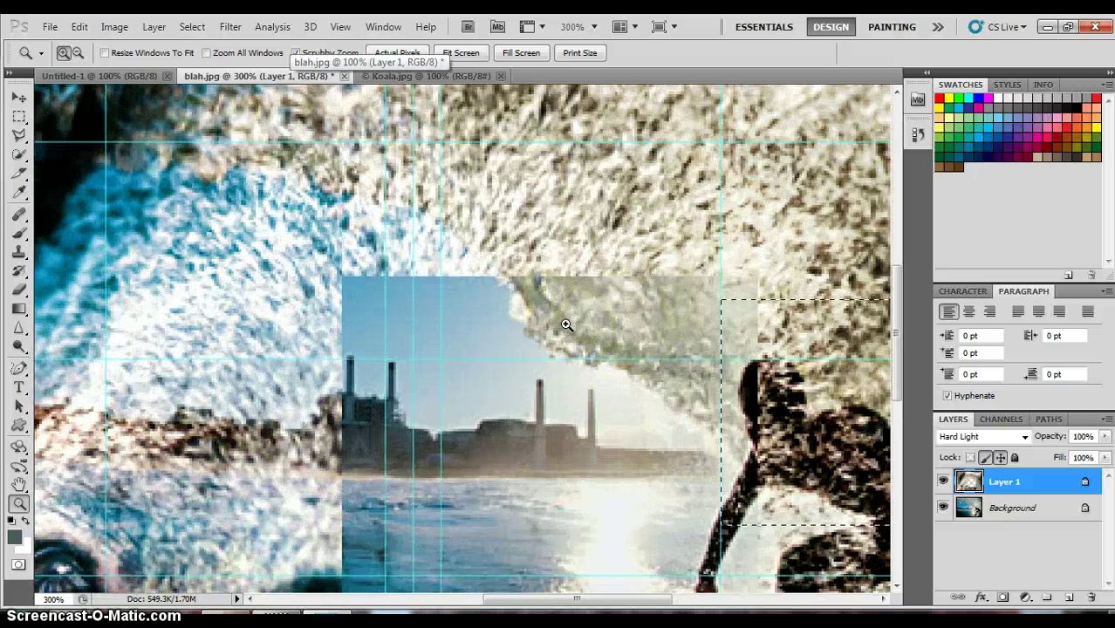
pyautogui.rightClick(565, 324)
pyautogui.click(615, 414)
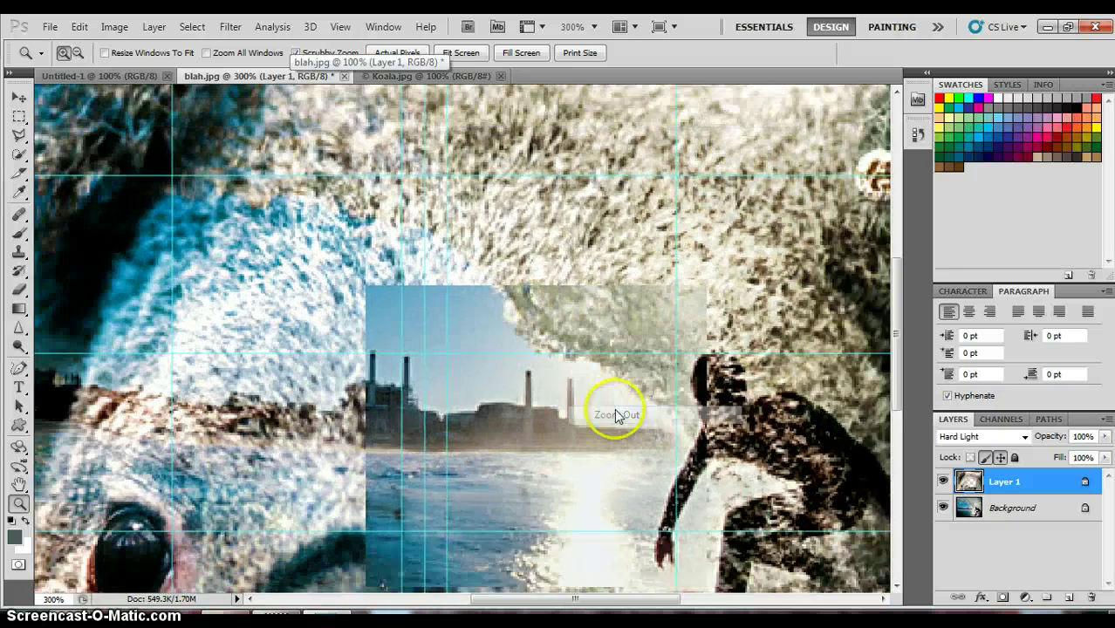
pyautogui.rightClick(605, 394)
pyautogui.click(625, 487)
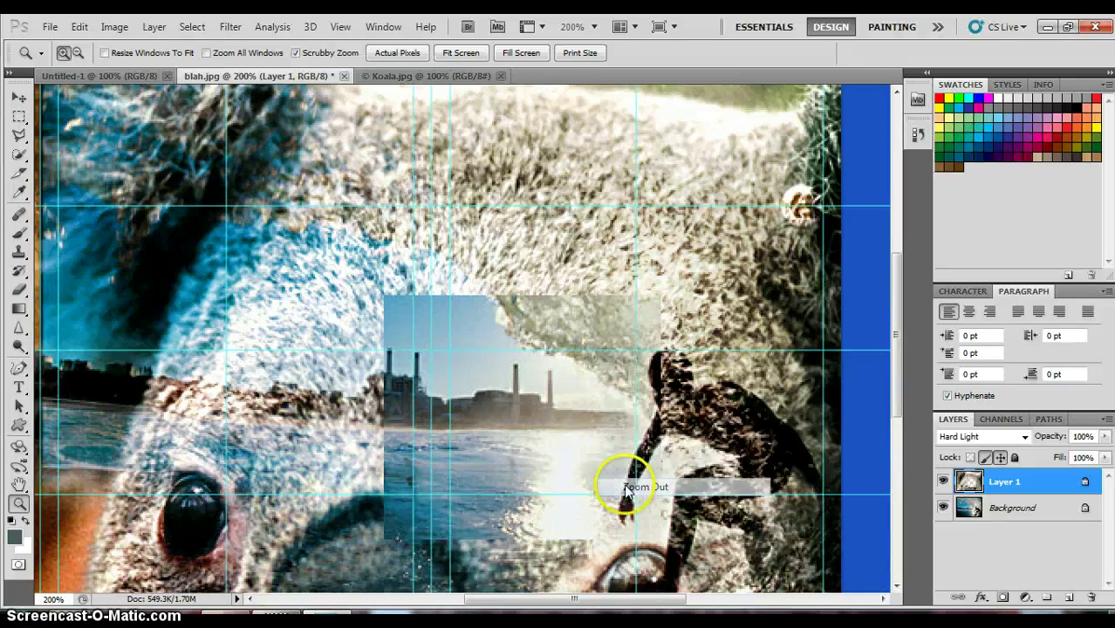
# Step: Paste the copied koala head selection into blah.jpg as another new layer
pyautogui.hotkey('ctrl', 'v')
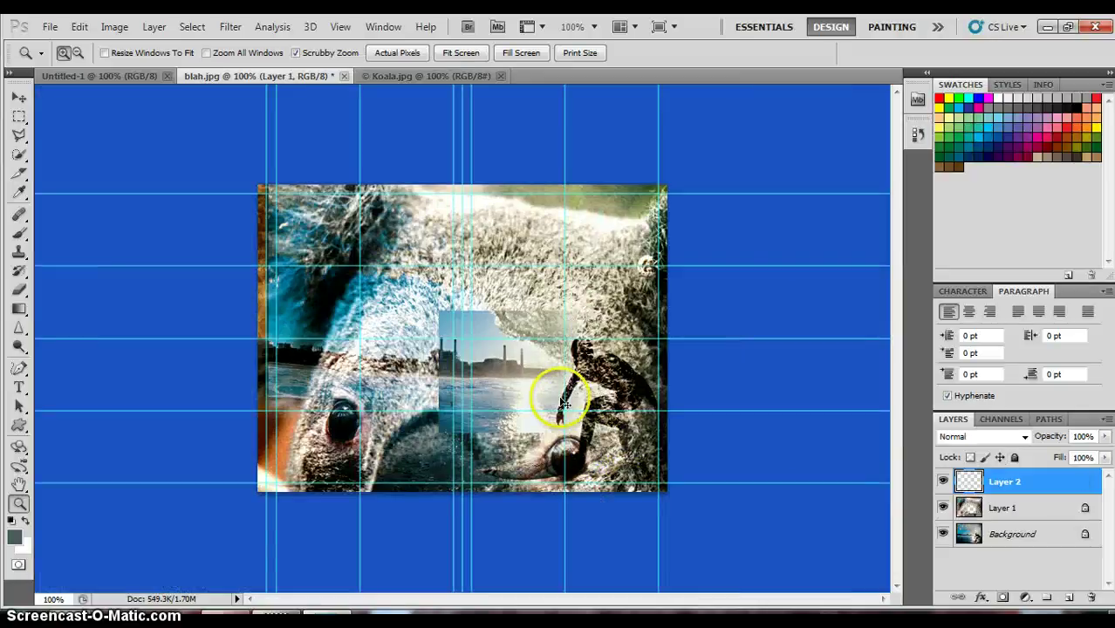
pyautogui.click(644, 473)
pyautogui.click(376, 301)
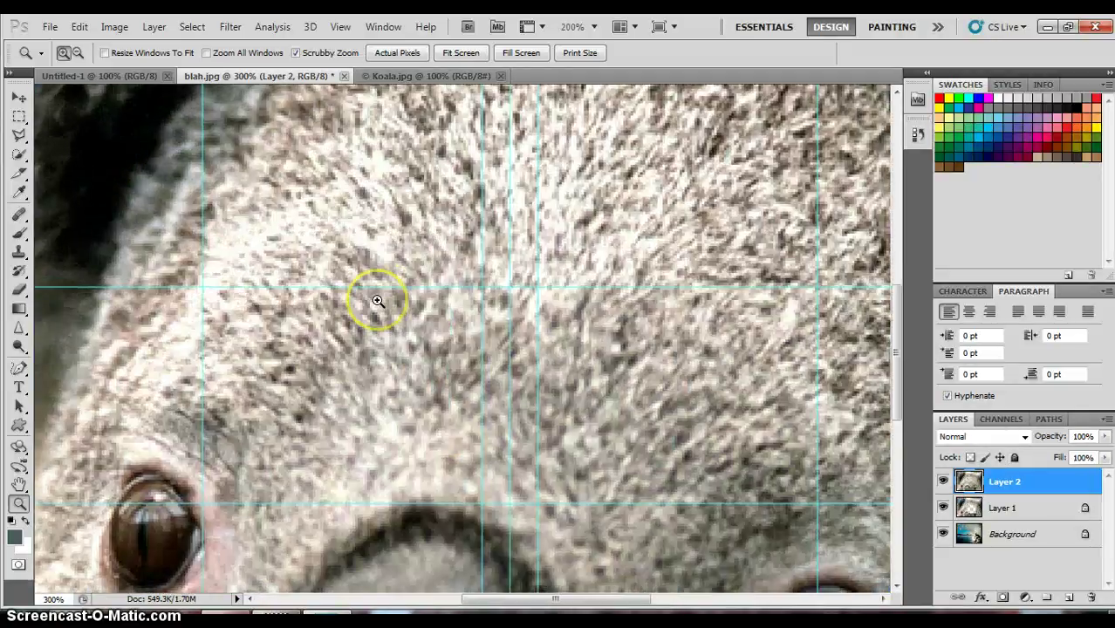
pyautogui.rightClick(402, 301)
pyautogui.click(427, 389)
pyautogui.rightClick(413, 394)
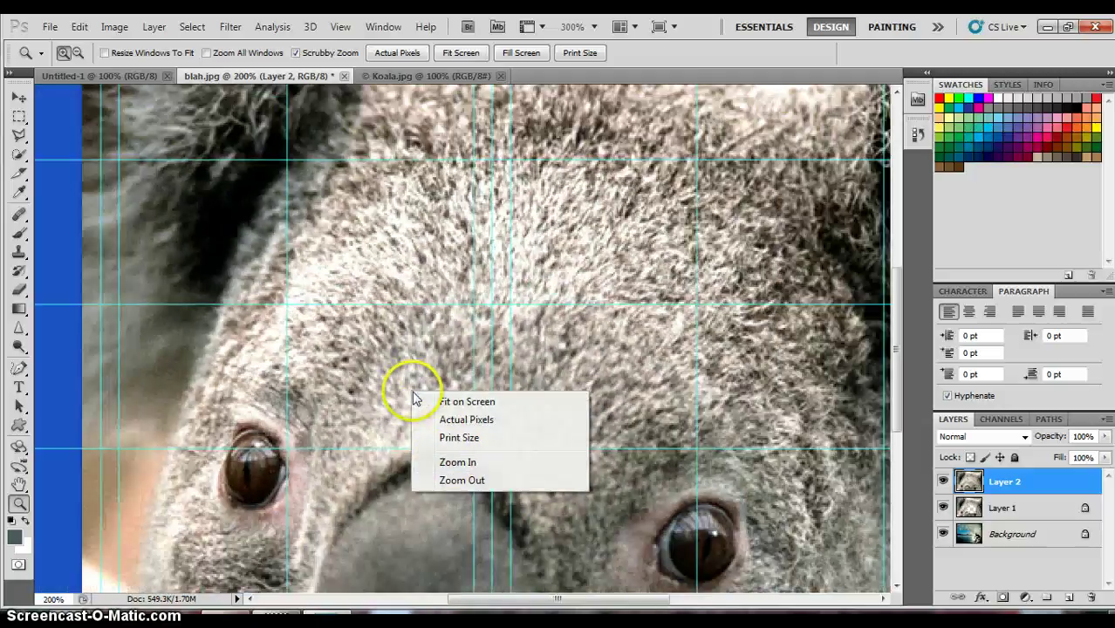
pyautogui.click(455, 480)
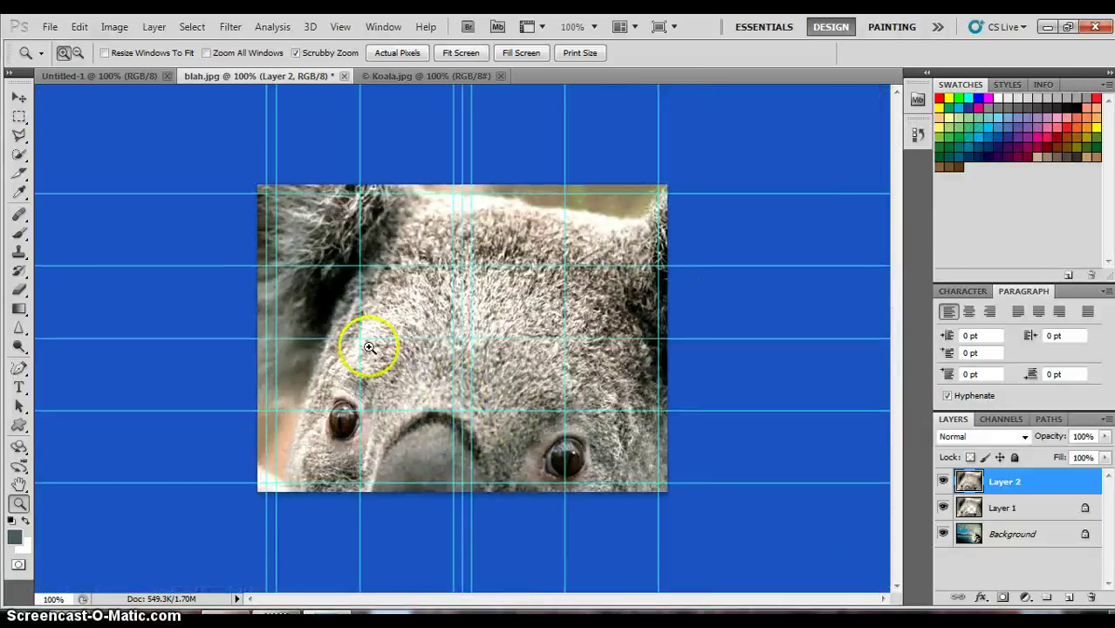
pyautogui.click(50, 26)
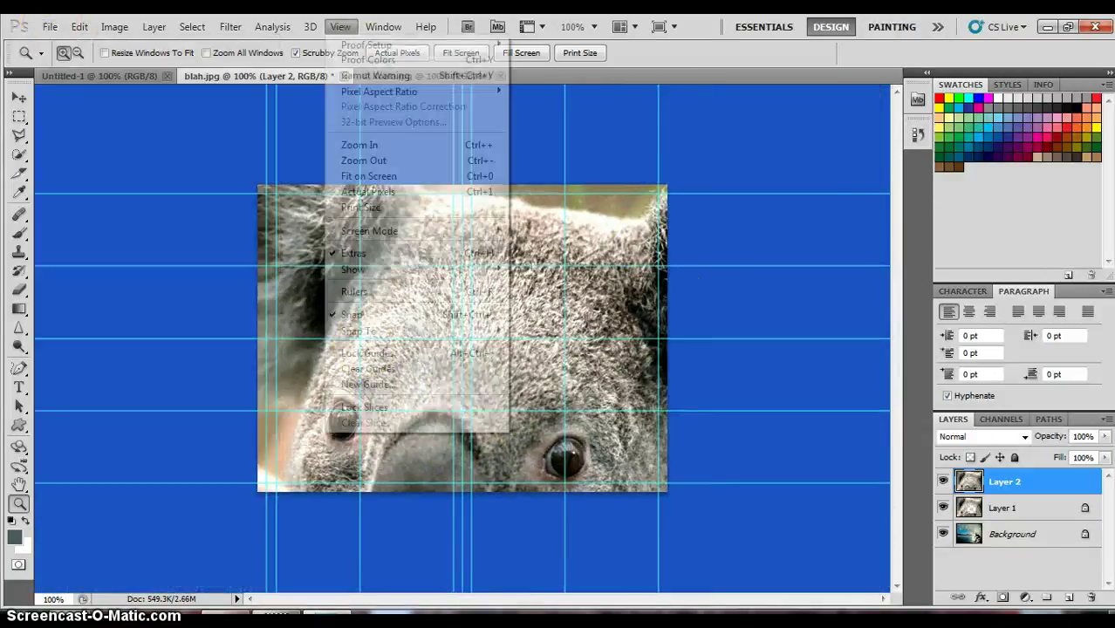
pyautogui.click(340, 26)
pyautogui.click(171, 31)
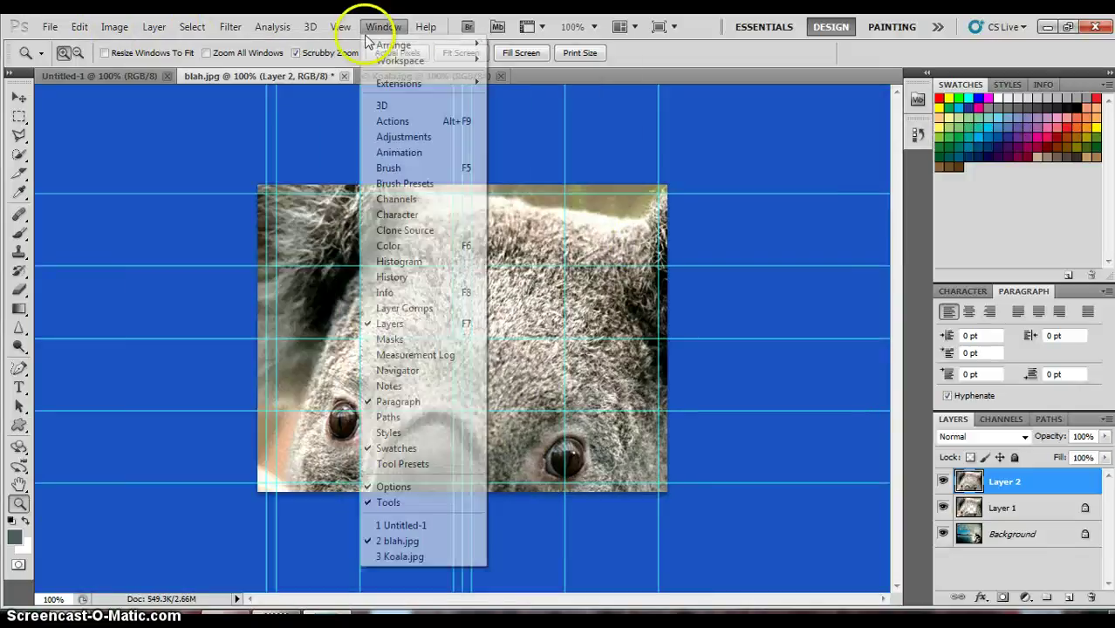
pyautogui.click(189, 129)
pyautogui.click(266, 27)
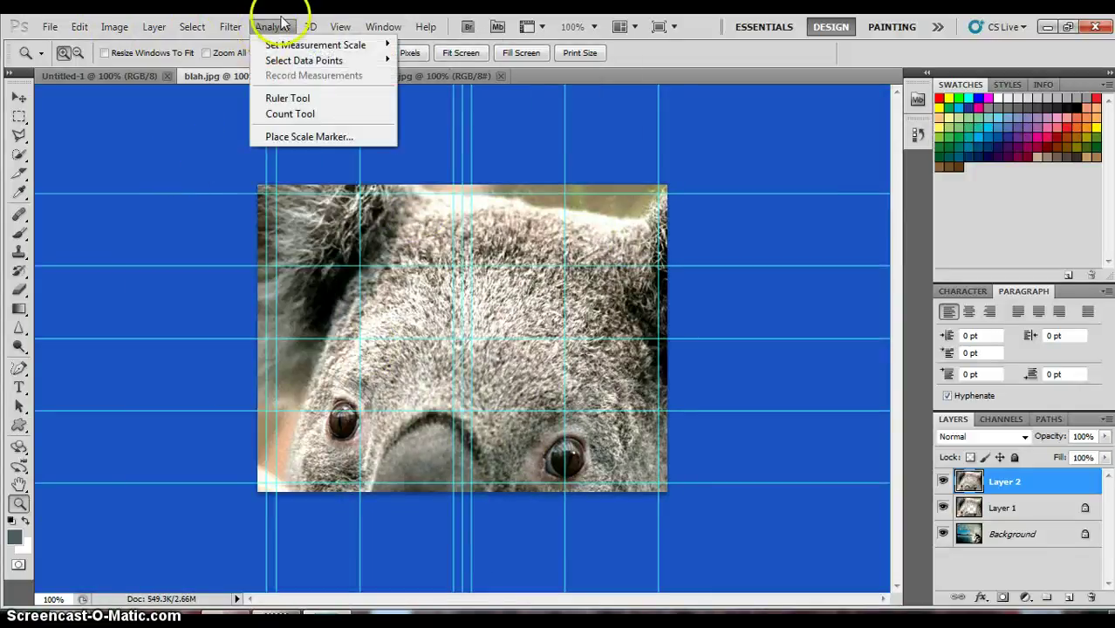
pyautogui.press('Escape')
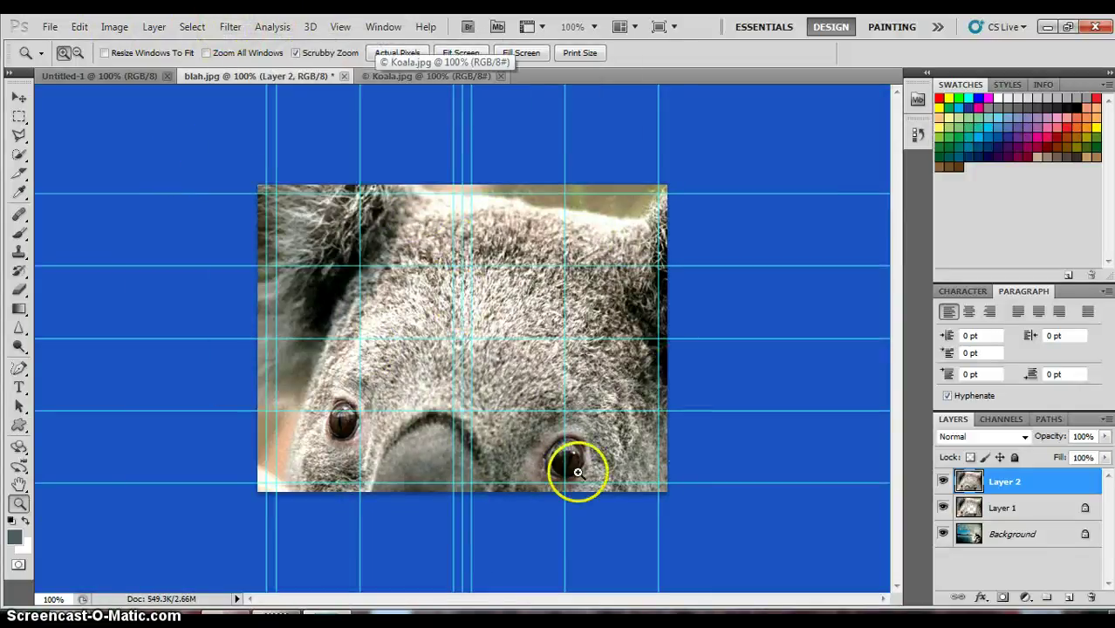
pyautogui.click(593, 440)
pyautogui.rightClick(794, 403)
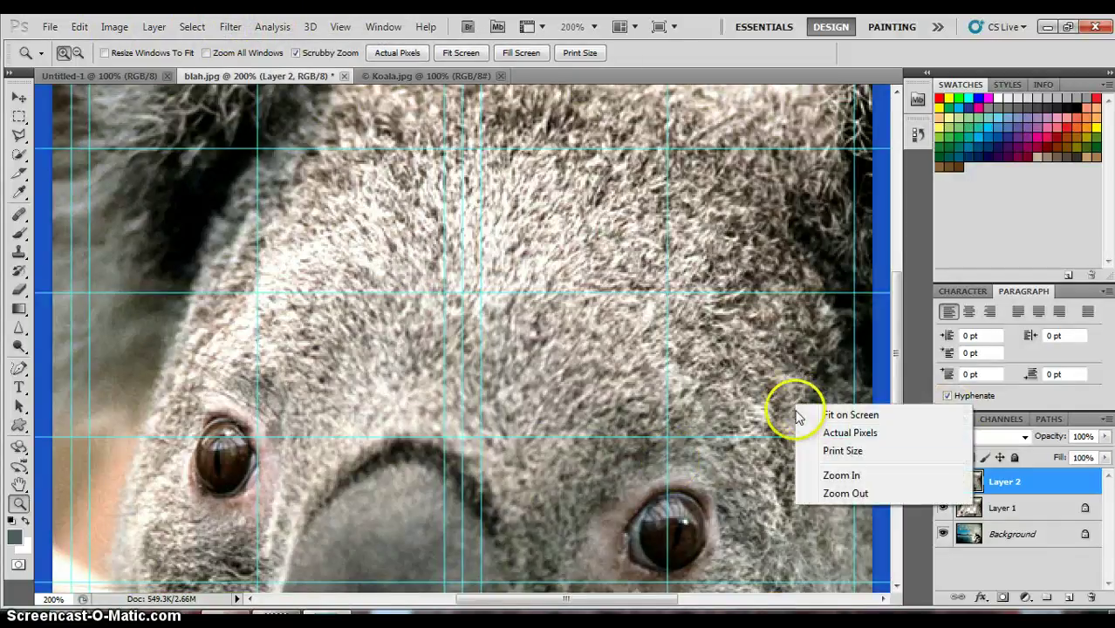
pyautogui.click(838, 493)
# Step: Set the character font size to 60 pt and the leading to 72 pt
pyautogui.click(968, 300)
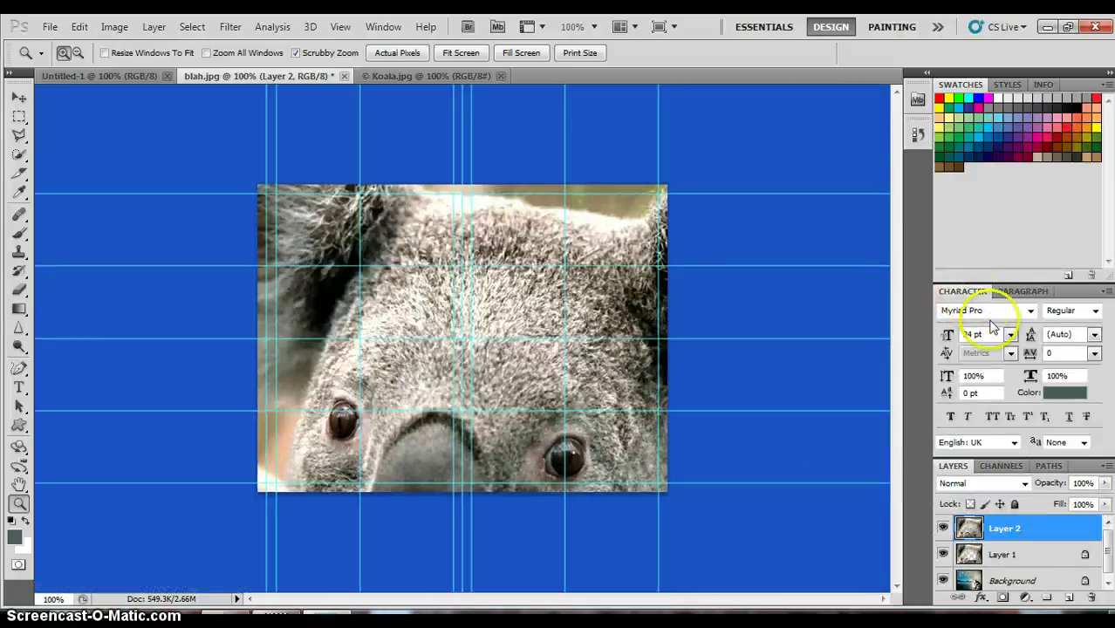
pyautogui.click(1010, 336)
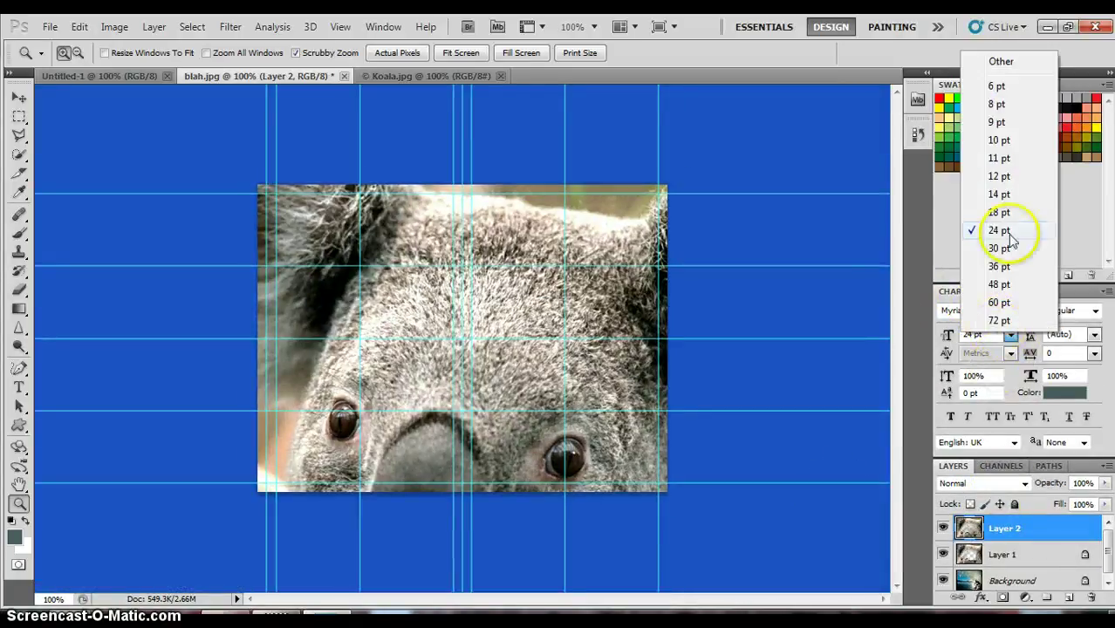
pyautogui.click(999, 230)
pyautogui.click(1009, 336)
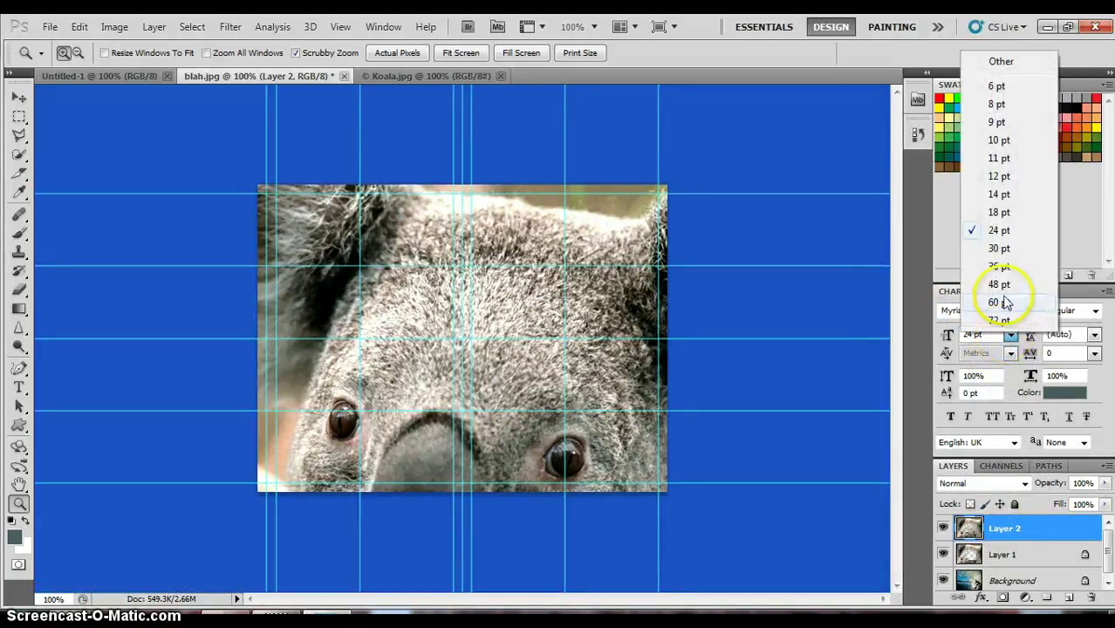
pyautogui.click(1008, 298)
pyautogui.click(1094, 335)
pyautogui.click(1069, 324)
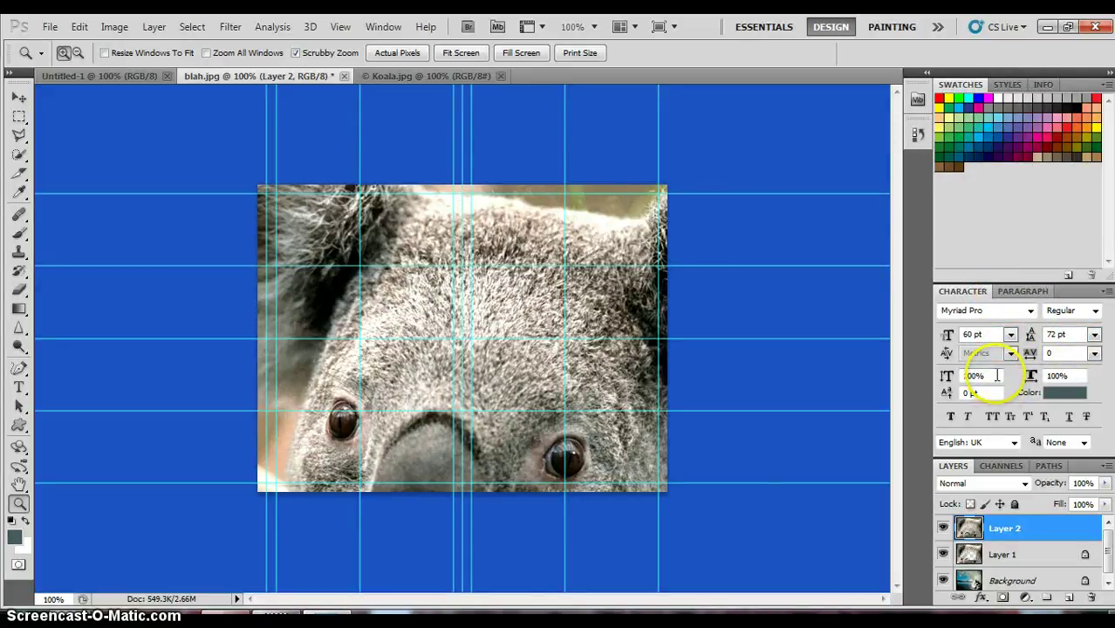
# Step: Set the character vertical scale to 60% and the text colour to a bright blue
pyautogui.press('Return')
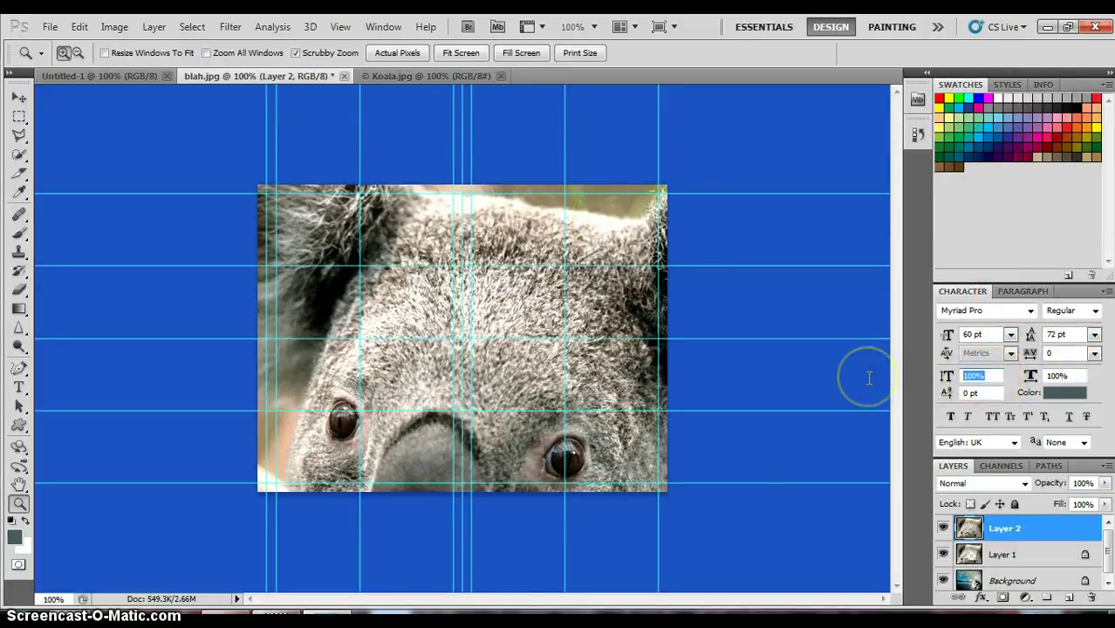
pyautogui.click(1056, 394)
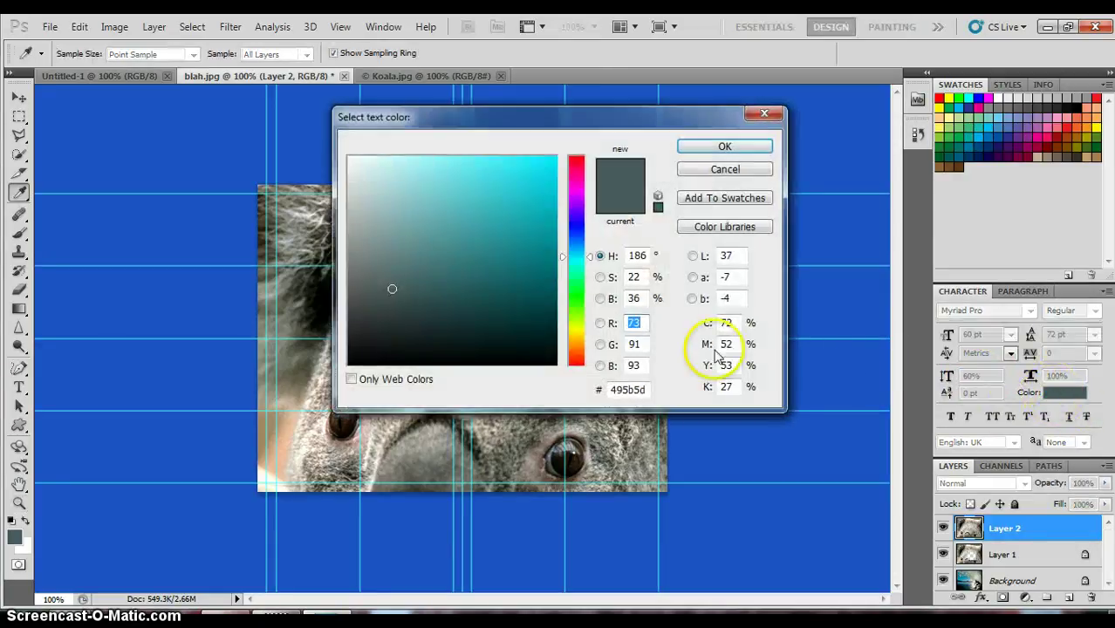
pyautogui.click(552, 215)
pyautogui.click(576, 163)
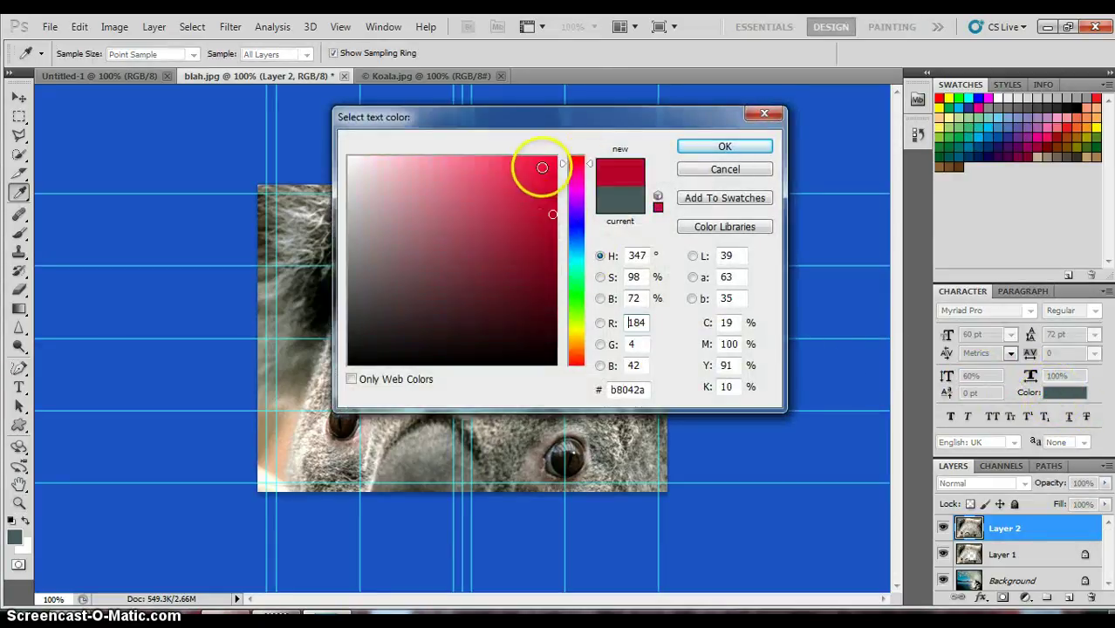
pyautogui.click(574, 240)
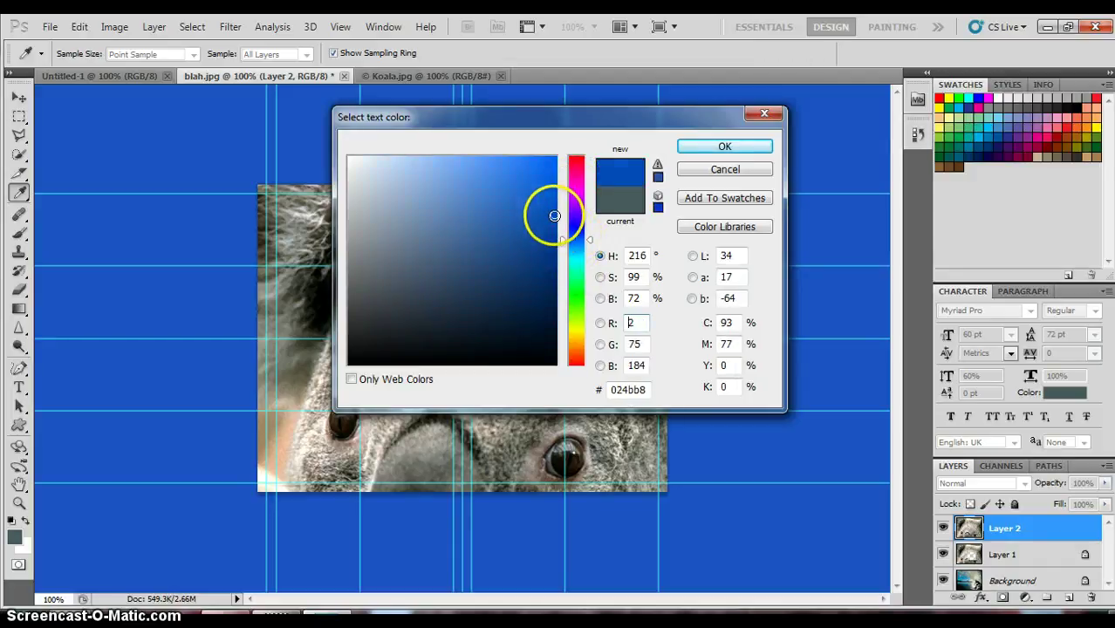
pyautogui.moveTo(554, 216); pyautogui.dragTo(546, 175)
pyautogui.click(724, 146)
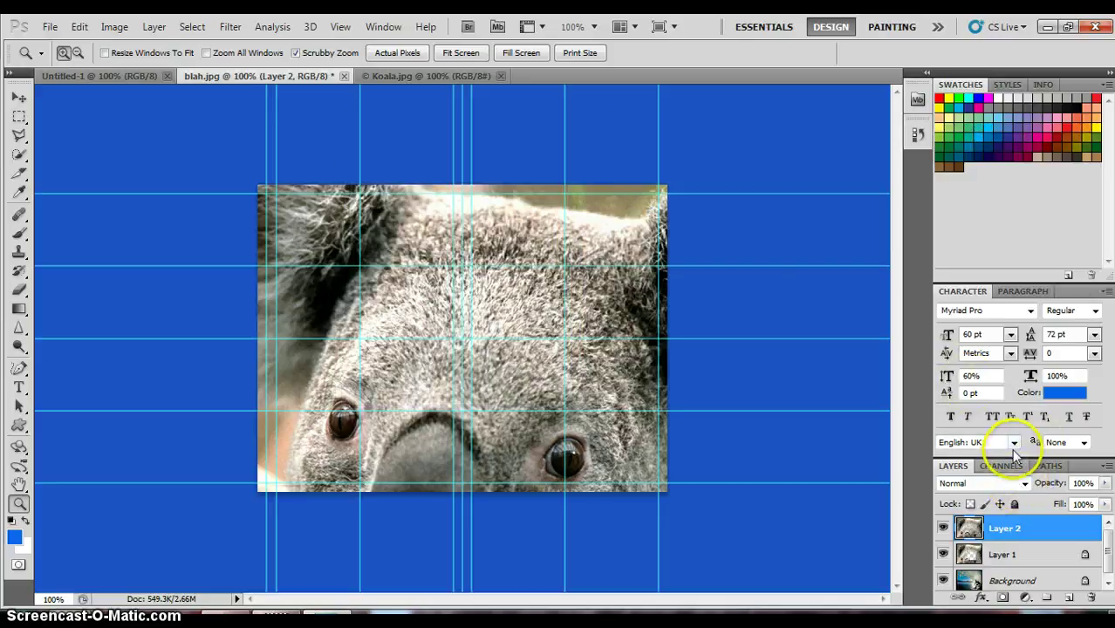
# Step: Set the text anti-aliasing to Crisp and turn on All Caps
pyautogui.click(1081, 443)
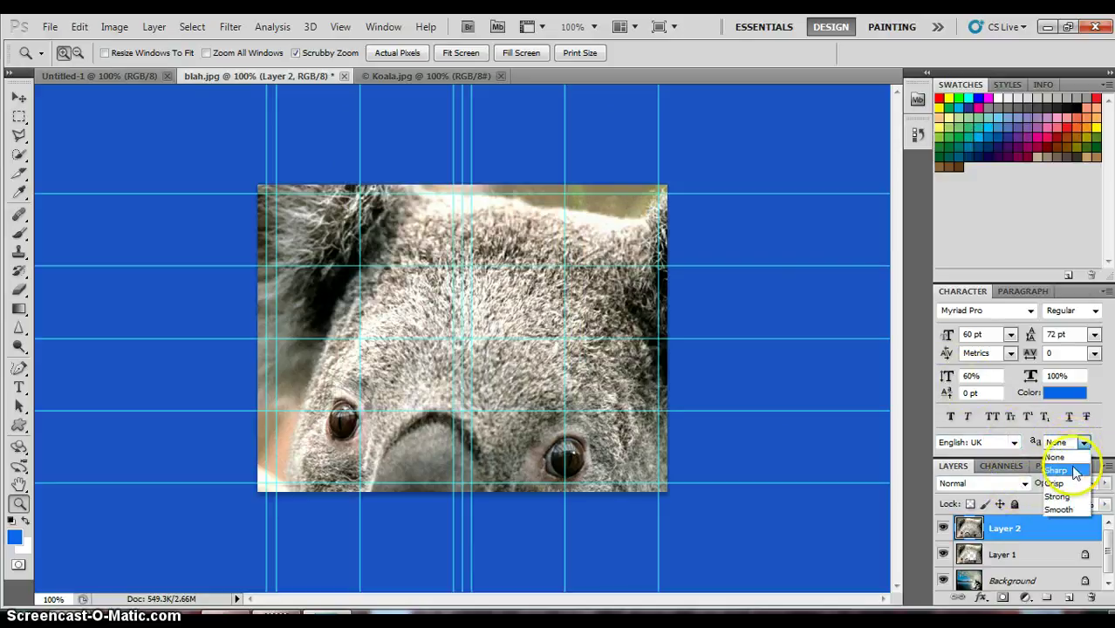
pyautogui.click(1074, 483)
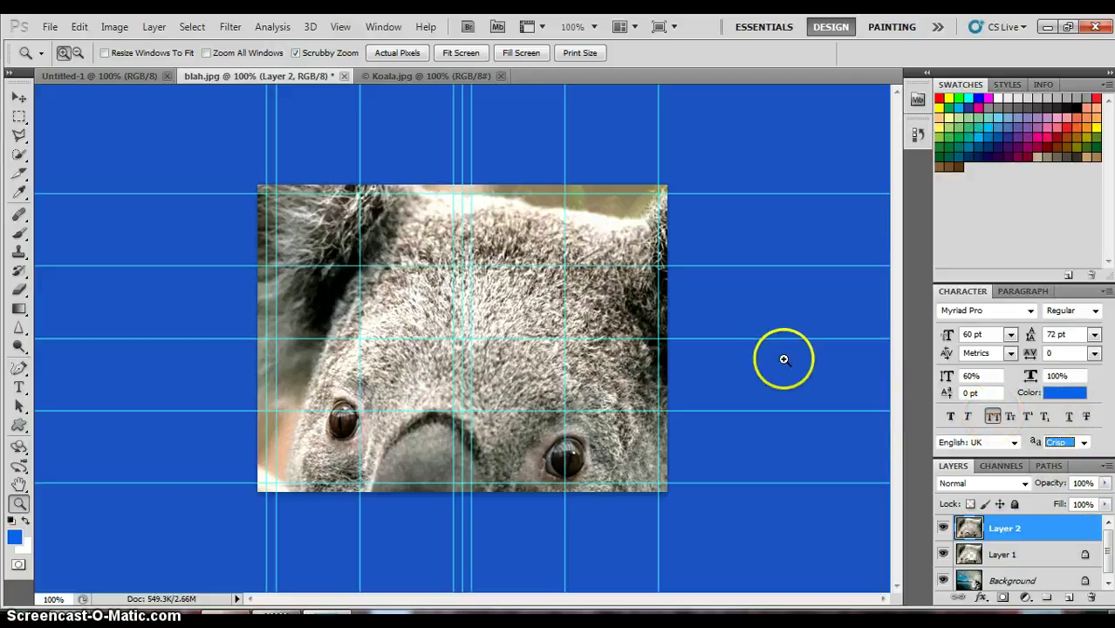
# Step: Try a slice along the left edge of the koala image in blah.jpg with the Slice tool, and undo it
pyautogui.click(20, 155)
pyautogui.moveTo(303, 174)
pyautogui.mouseDown()
pyautogui.moveTo(306, 215)
pyautogui.moveTo(475, 261)
pyautogui.moveTo(384, 349)
pyautogui.moveTo(419, 436)
pyautogui.moveTo(366, 472)
pyautogui.moveTo(297, 433)
pyautogui.moveTo(570, 418)
pyautogui.moveTo(640, 266)
pyautogui.moveTo(731, 178)
pyautogui.moveTo(659, 199)
pyautogui.mouseUp()
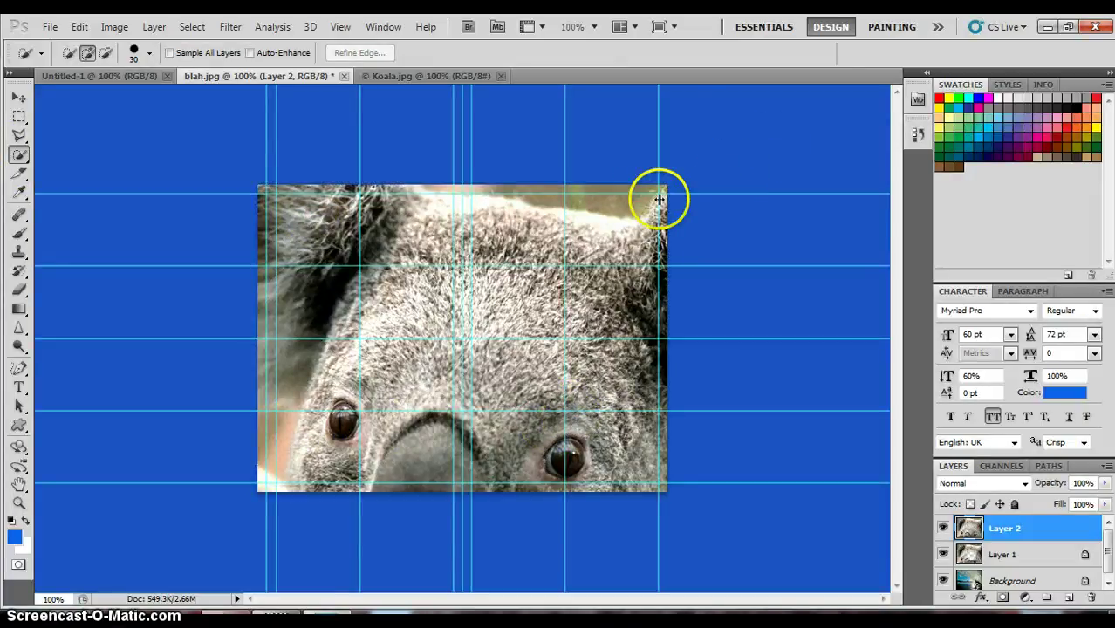
pyautogui.click(19, 171)
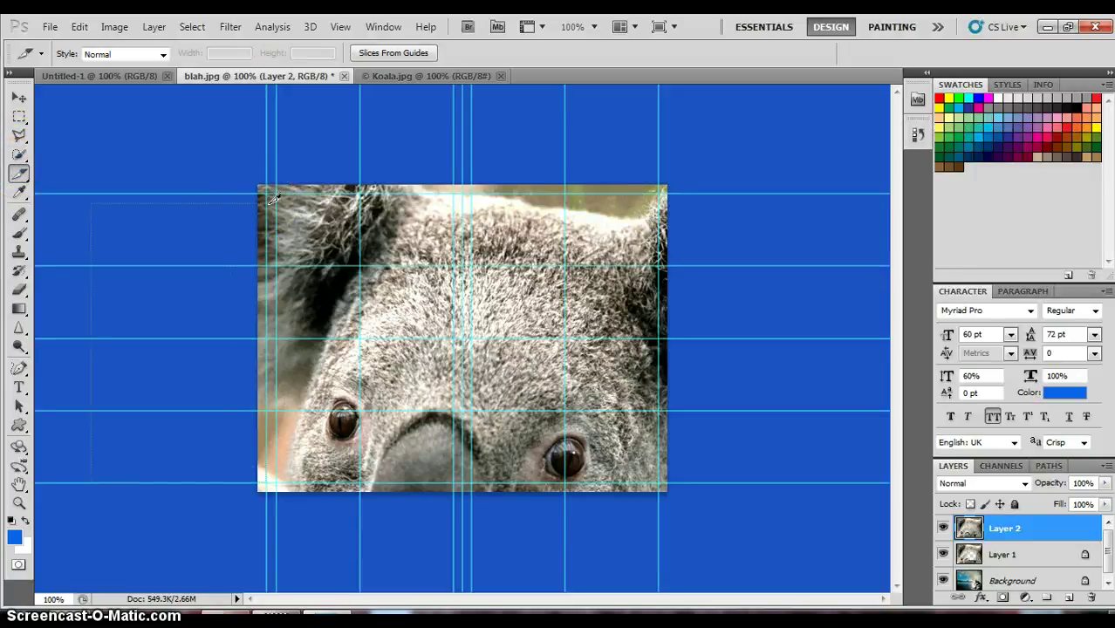
pyautogui.moveTo(273, 198); pyautogui.dragTo(88, 476)
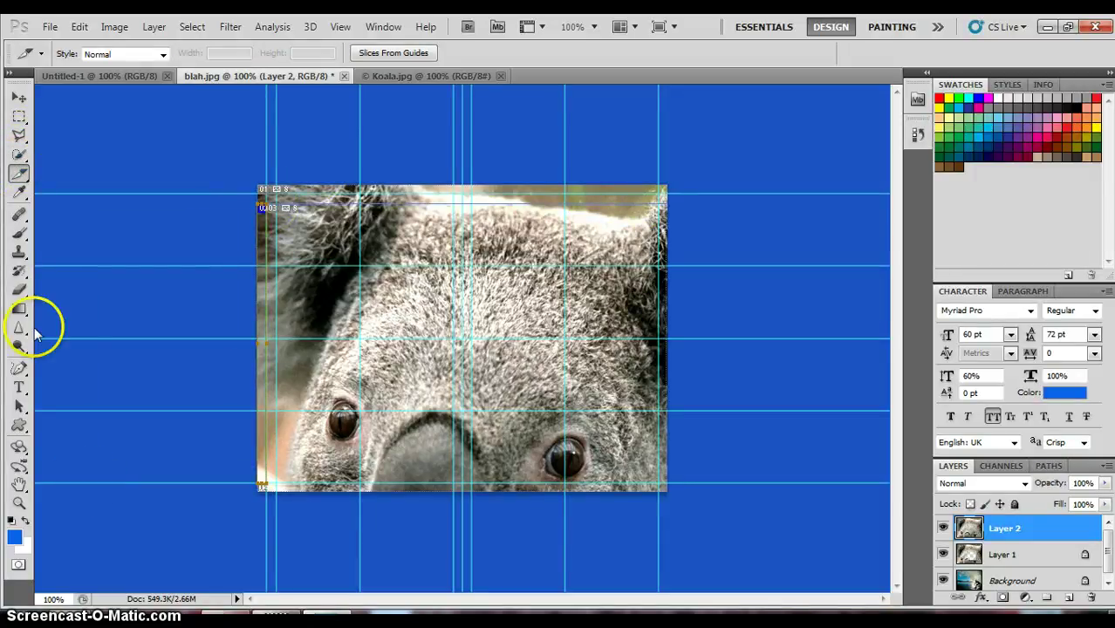
pyautogui.hotkey('ctrl', 'z')
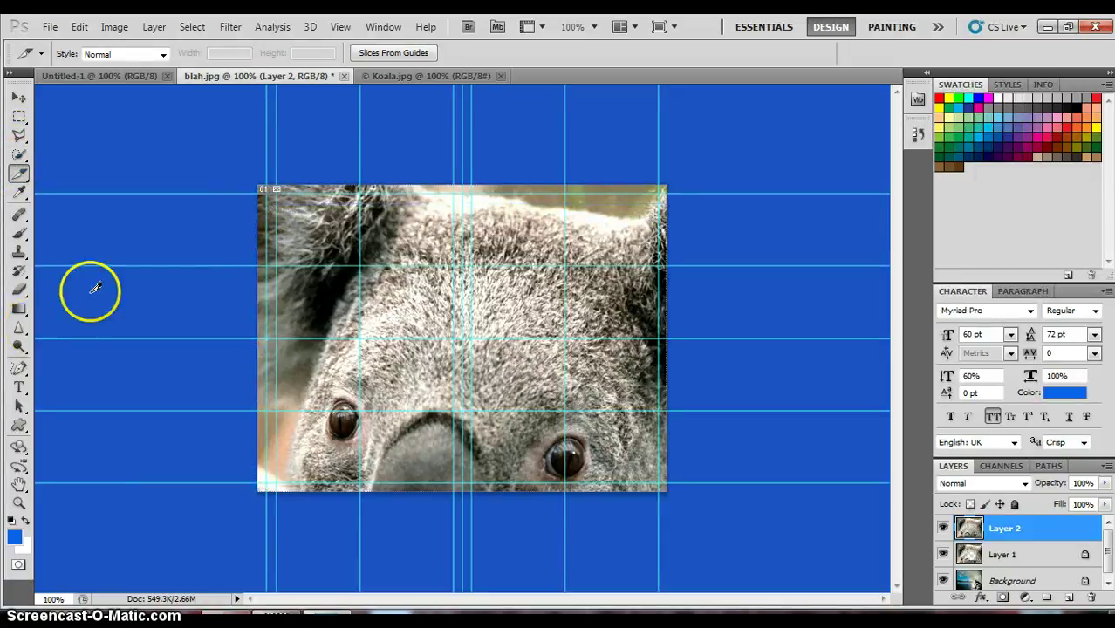
# Step: Paint with the 21 px History Brush on Layer 2 to bring back the surfer, the wave and blue areas across the koala's forehead
pyautogui.click(23, 234)
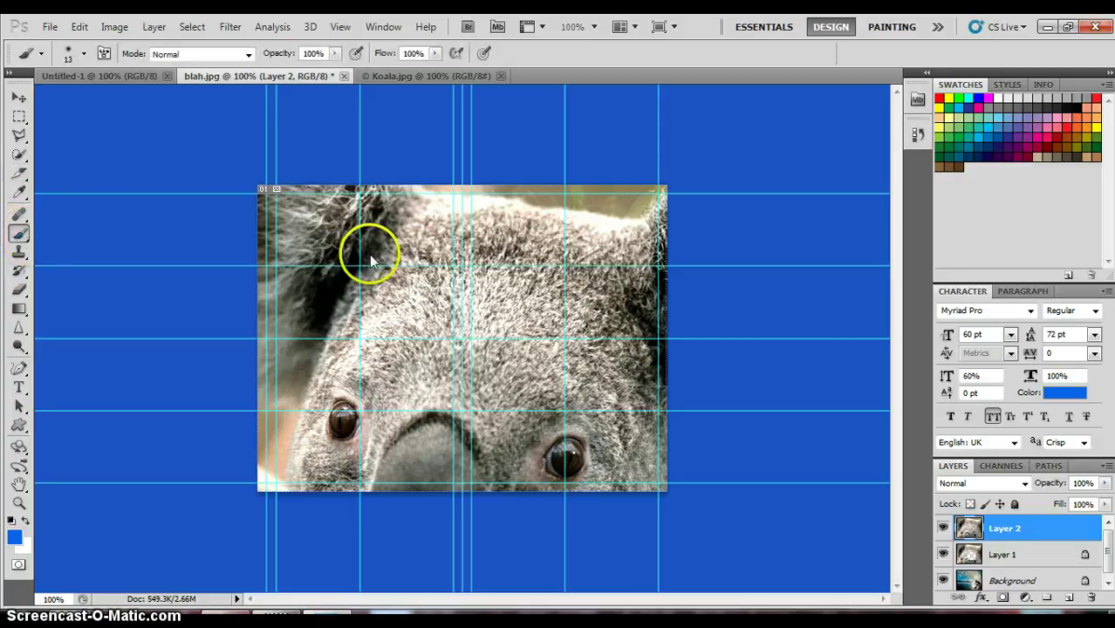
pyautogui.click(20, 271)
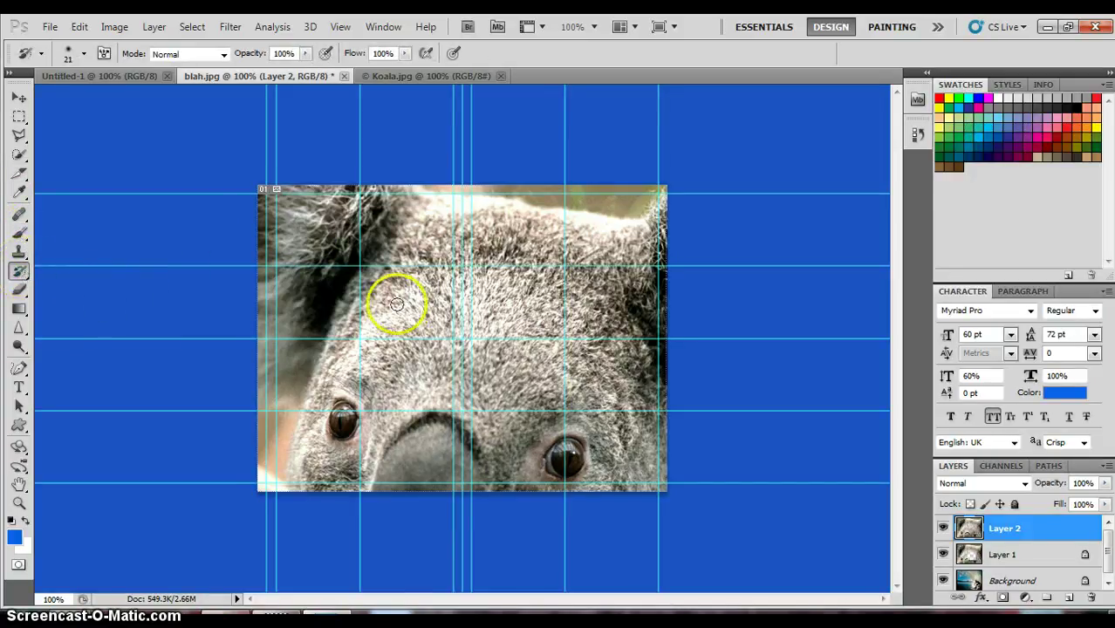
pyautogui.moveTo(385, 307); pyautogui.dragTo(453, 313)
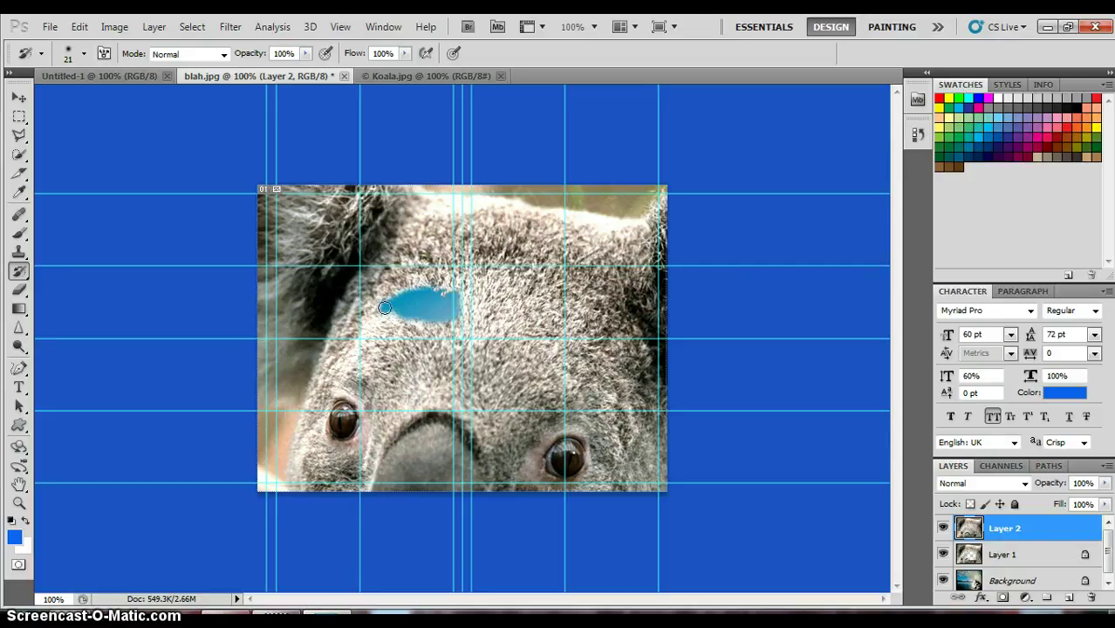
pyautogui.moveTo(445, 298)
pyautogui.mouseDown()
pyautogui.moveTo(502, 271)
pyautogui.moveTo(520, 290)
pyautogui.moveTo(481, 319)
pyautogui.moveTo(443, 292)
pyautogui.moveTo(501, 294)
pyautogui.moveTo(490, 279)
pyautogui.moveTo(487, 312)
pyautogui.moveTo(508, 277)
pyautogui.moveTo(488, 292)
pyautogui.moveTo(496, 274)
pyautogui.moveTo(617, 252)
pyautogui.moveTo(656, 209)
pyautogui.mouseUp()
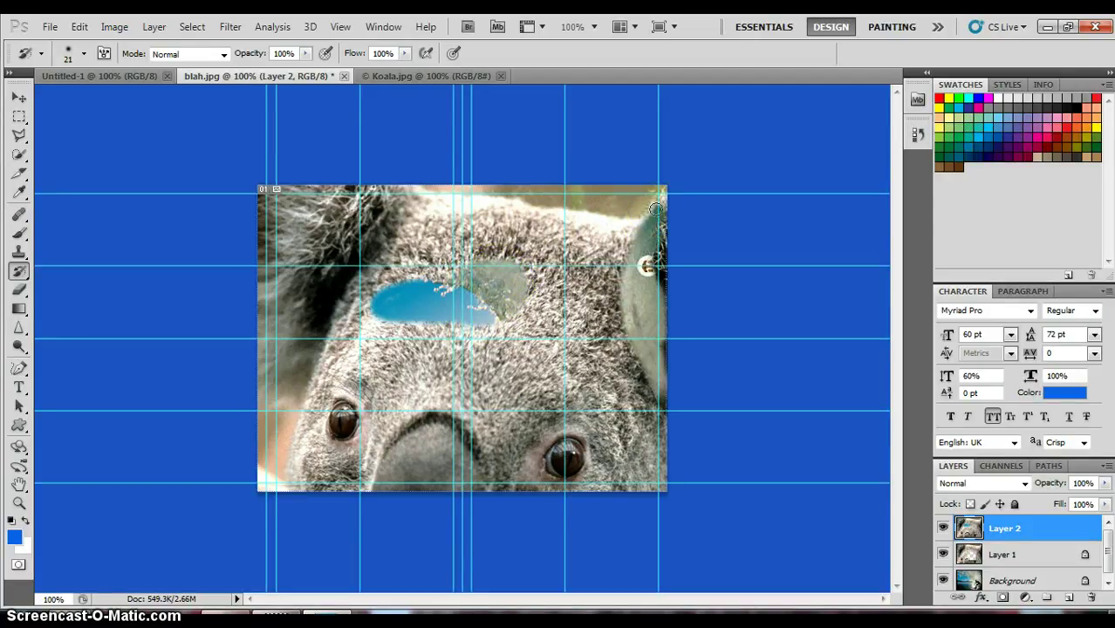
pyautogui.moveTo(668, 292)
pyautogui.mouseDown()
pyautogui.moveTo(668, 355)
pyautogui.moveTo(655, 374)
pyautogui.moveTo(571, 324)
pyautogui.mouseUp()
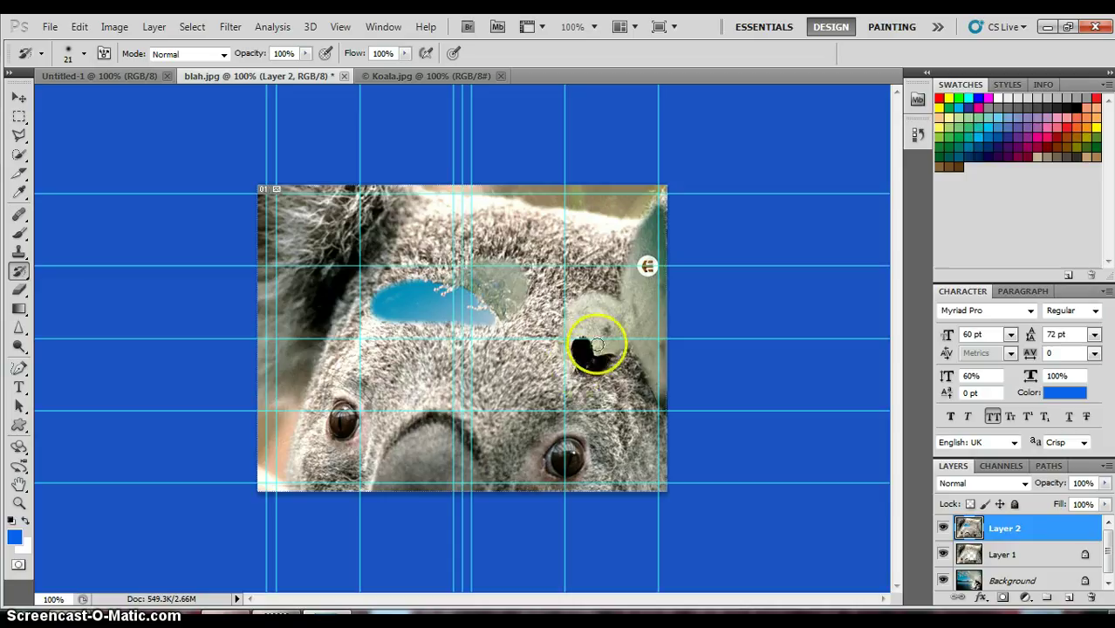
pyautogui.moveTo(596, 346)
pyautogui.mouseDown()
pyautogui.moveTo(620, 406)
pyautogui.moveTo(597, 372)
pyautogui.moveTo(589, 452)
pyautogui.moveTo(574, 464)
pyautogui.moveTo(567, 369)
pyautogui.moveTo(590, 443)
pyautogui.moveTo(592, 416)
pyautogui.moveTo(601, 488)
pyautogui.moveTo(596, 437)
pyautogui.moveTo(614, 429)
pyautogui.moveTo(607, 450)
pyautogui.moveTo(631, 495)
pyautogui.moveTo(629, 455)
pyautogui.moveTo(640, 449)
pyautogui.moveTo(629, 389)
pyautogui.moveTo(655, 453)
pyautogui.moveTo(647, 374)
pyautogui.moveTo(677, 495)
pyautogui.moveTo(633, 421)
pyautogui.moveTo(635, 452)
pyautogui.moveTo(649, 432)
pyautogui.moveTo(667, 486)
pyautogui.moveTo(587, 355)
pyautogui.mouseUp()
pyautogui.moveTo(616, 311)
pyautogui.mouseDown()
pyautogui.moveTo(630, 354)
pyautogui.moveTo(607, 334)
pyautogui.moveTo(620, 300)
pyautogui.moveTo(592, 291)
pyautogui.moveTo(554, 352)
pyautogui.moveTo(577, 487)
pyautogui.moveTo(594, 518)
pyautogui.moveTo(560, 391)
pyautogui.moveTo(571, 486)
pyautogui.moveTo(618, 291)
pyautogui.moveTo(644, 264)
pyautogui.moveTo(581, 328)
pyautogui.moveTo(603, 267)
pyautogui.moveTo(654, 237)
pyautogui.moveTo(598, 274)
pyautogui.mouseUp()
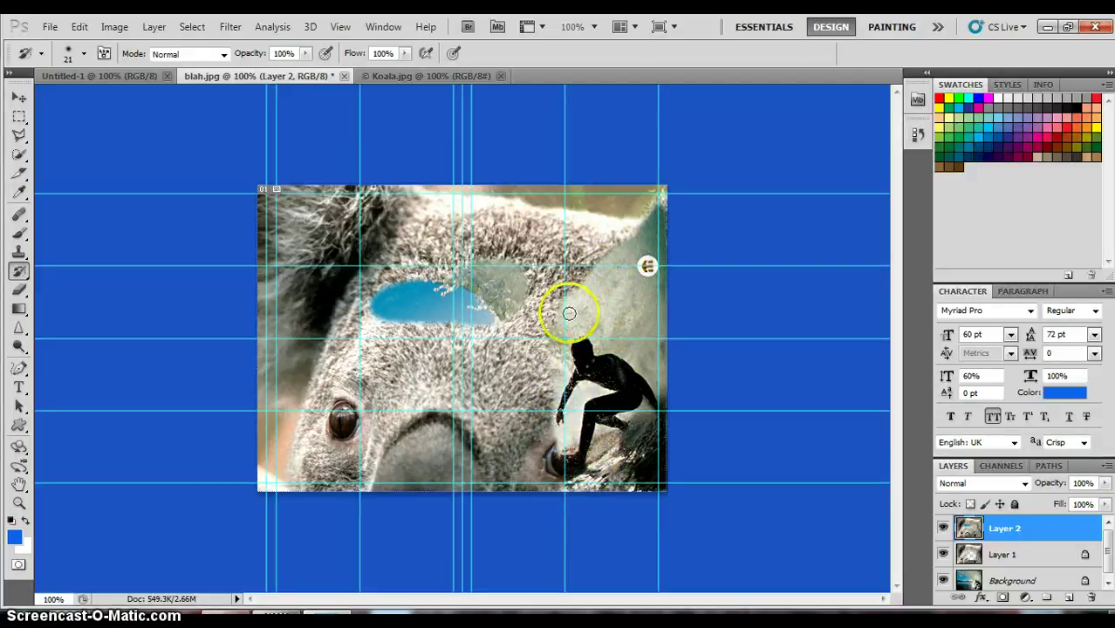
pyautogui.moveTo(568, 313); pyautogui.dragTo(685, 249)
pyautogui.moveTo(349, 353)
pyautogui.mouseDown()
pyautogui.moveTo(306, 325)
pyautogui.moveTo(286, 331)
pyautogui.moveTo(346, 284)
pyautogui.moveTo(333, 259)
pyautogui.moveTo(265, 274)
pyautogui.mouseUp()
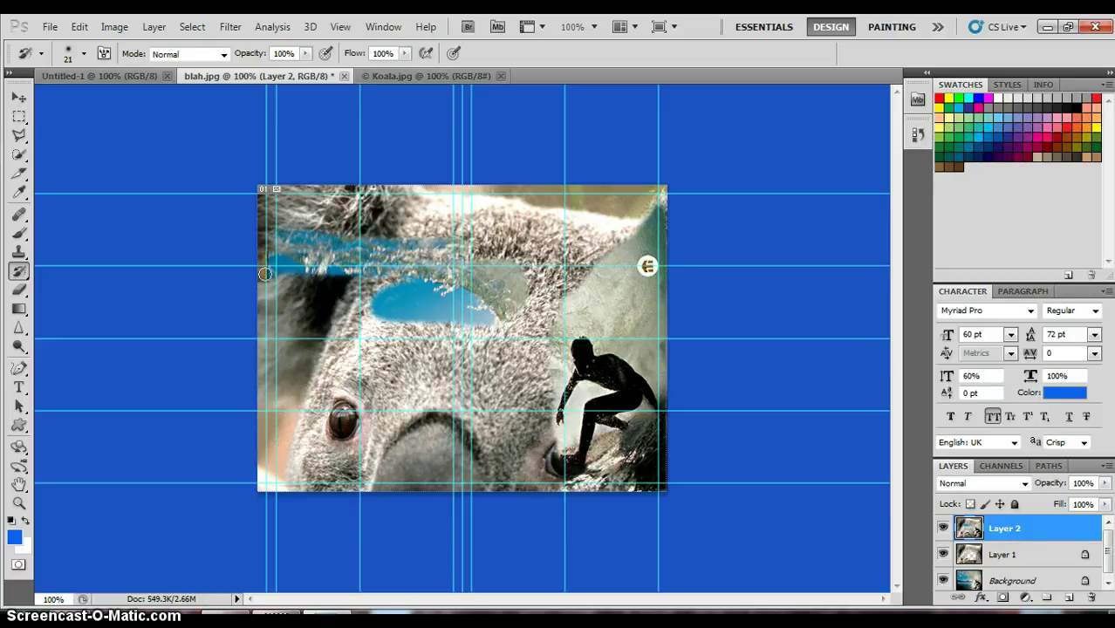
pyautogui.moveTo(525, 282)
pyautogui.mouseDown()
pyautogui.moveTo(443, 244)
pyautogui.moveTo(496, 263)
pyautogui.mouseUp()
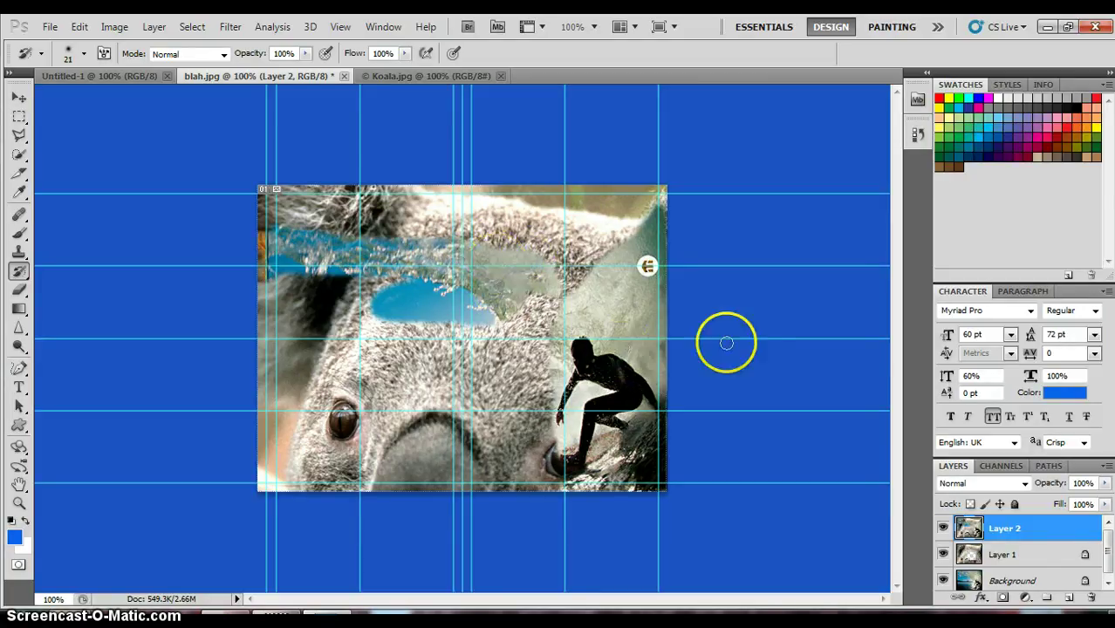
# Step: Lighten the blue patches and the area around the surfer with the 65 px Dodge tool, using Midtones at 50% exposure
pyautogui.click(19, 292)
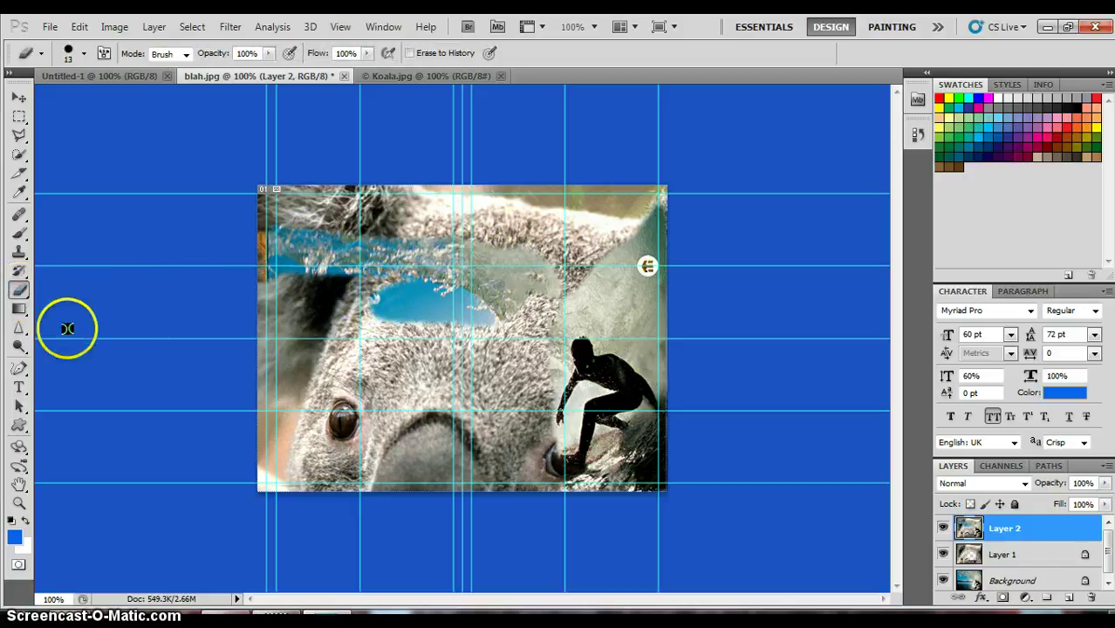
pyautogui.click(20, 348)
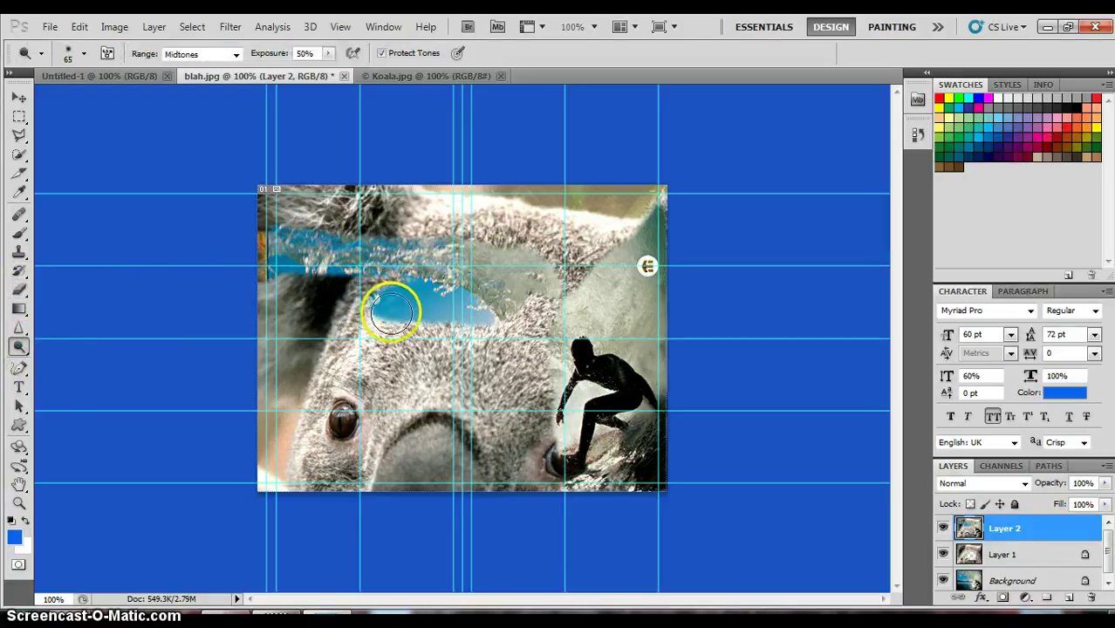
pyautogui.moveTo(390, 314); pyautogui.dragTo(391, 314)
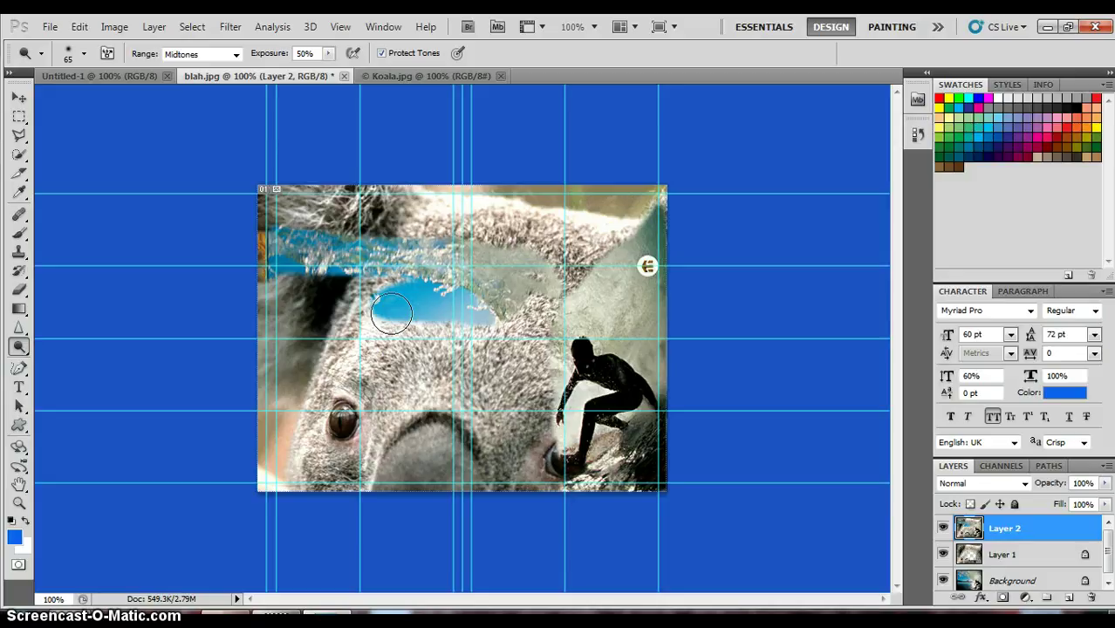
pyautogui.click(283, 236)
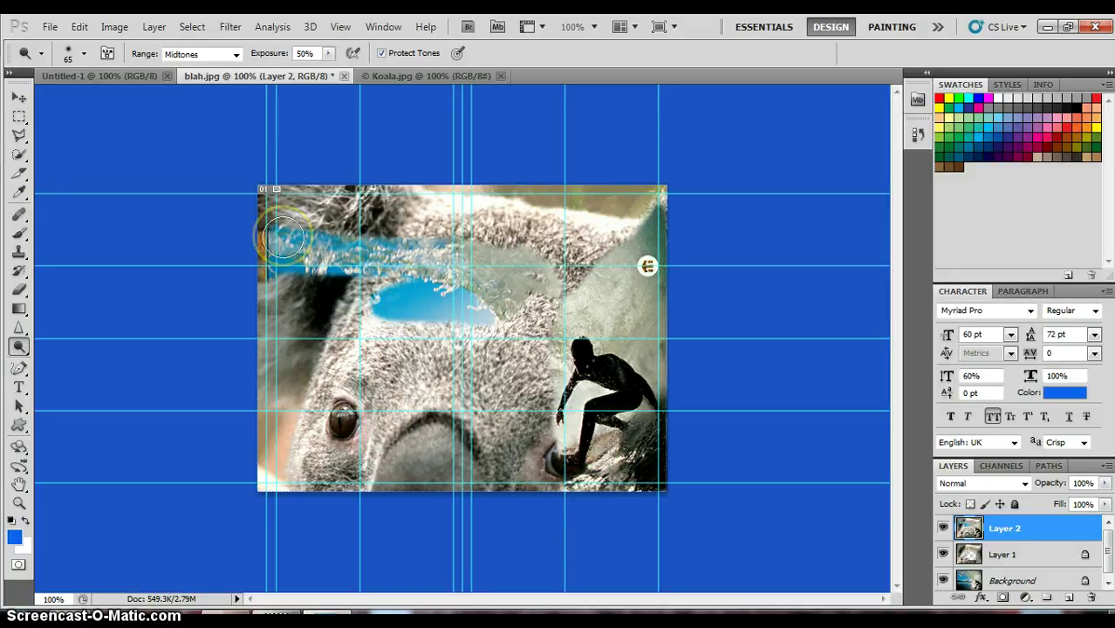
pyautogui.moveTo(282, 236)
pyautogui.mouseDown()
pyautogui.moveTo(412, 258)
pyautogui.moveTo(436, 295)
pyautogui.moveTo(508, 316)
pyautogui.moveTo(598, 394)
pyautogui.mouseUp()
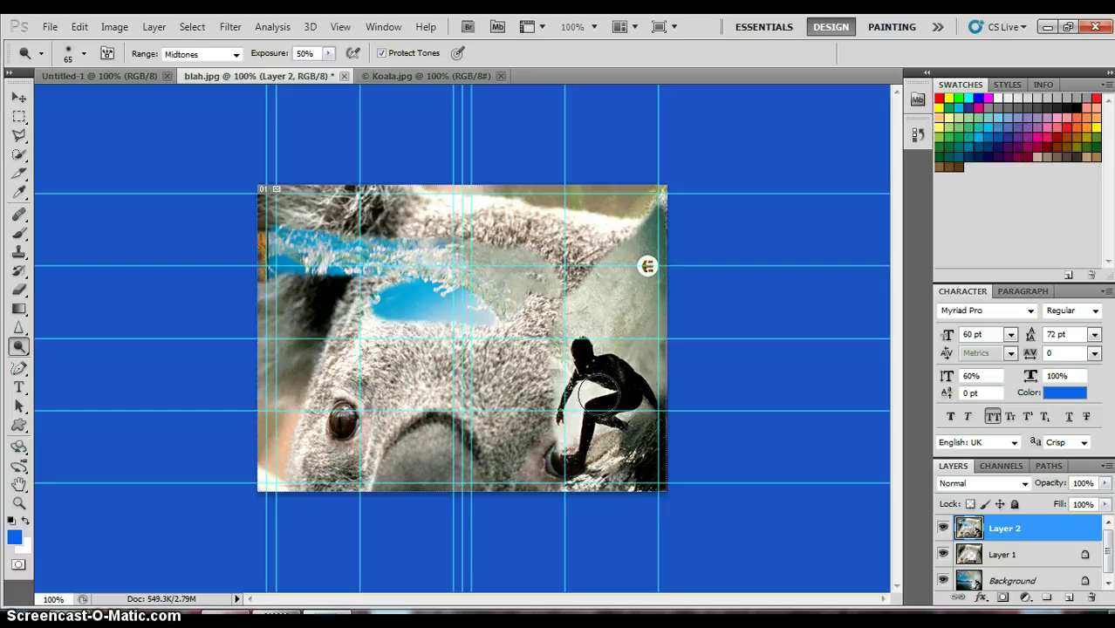
pyautogui.moveTo(621, 295)
pyautogui.mouseDown()
pyautogui.moveTo(311, 445)
pyautogui.moveTo(340, 417)
pyautogui.moveTo(55, 316)
pyautogui.mouseUp()
# Step: Paint over the lightened upper blue band on Layer 2 with the History Brush to restore its original tones
pyautogui.click(21, 347)
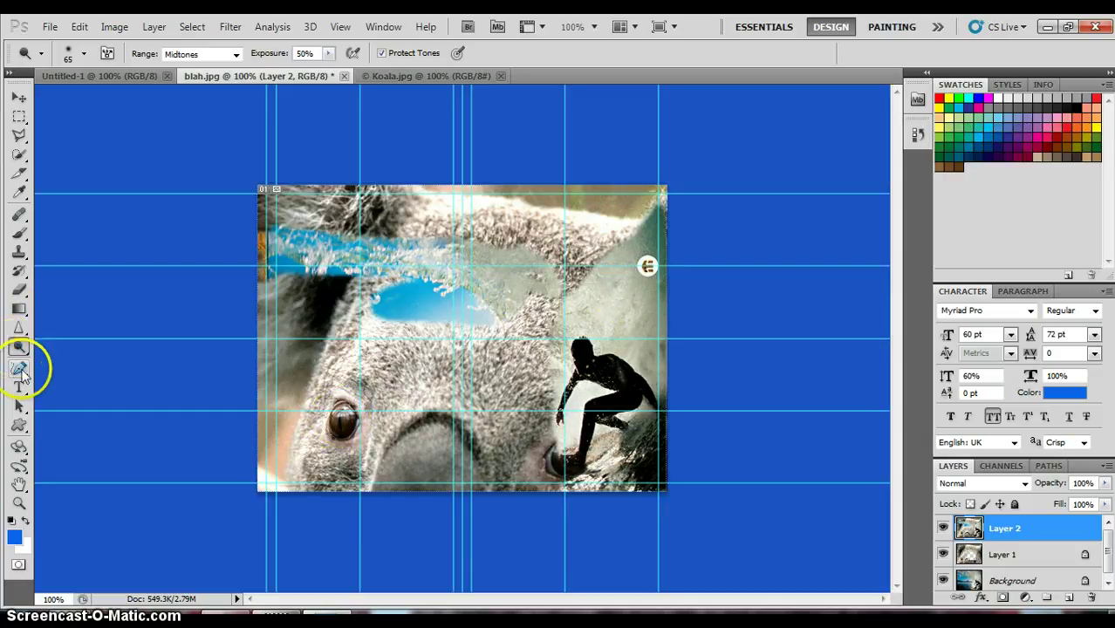
pyautogui.click(21, 371)
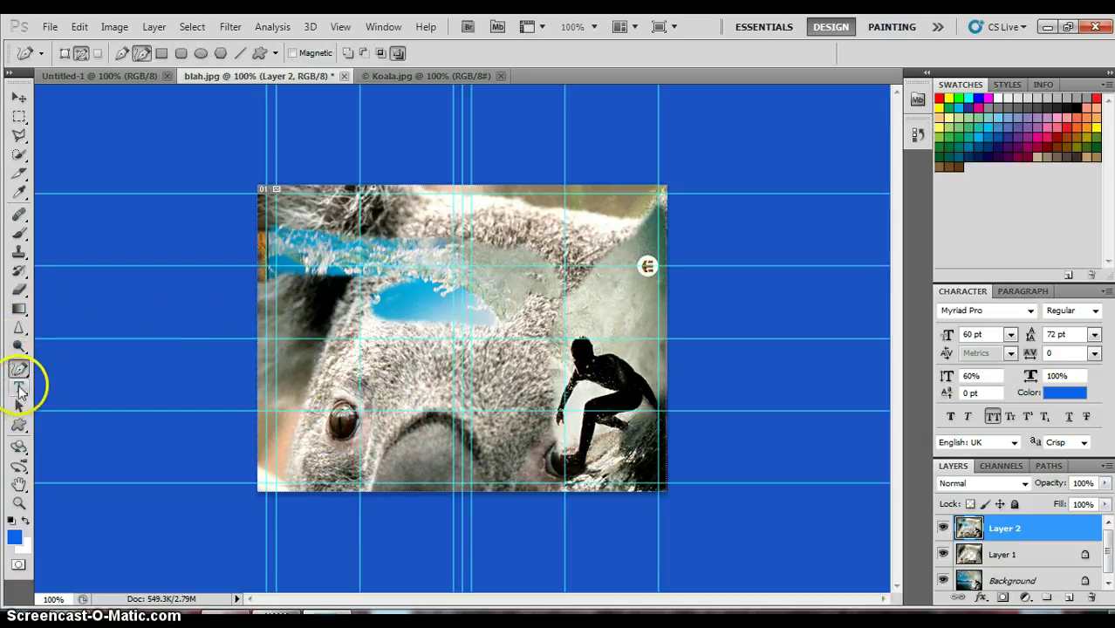
pyautogui.click(21, 271)
pyautogui.moveTo(323, 249); pyautogui.dragTo(377, 261)
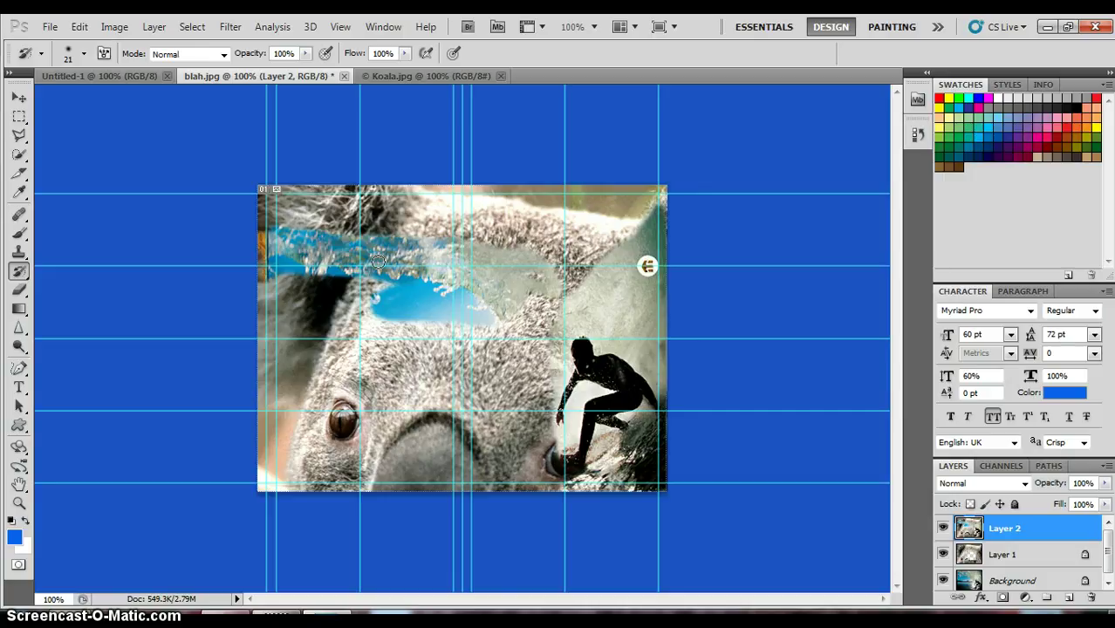
pyautogui.moveTo(377, 261)
pyautogui.mouseDown()
pyautogui.moveTo(287, 262)
pyautogui.moveTo(331, 249)
pyautogui.moveTo(308, 253)
pyautogui.moveTo(586, 362)
pyautogui.moveTo(431, 284)
pyautogui.moveTo(440, 250)
pyautogui.mouseUp()
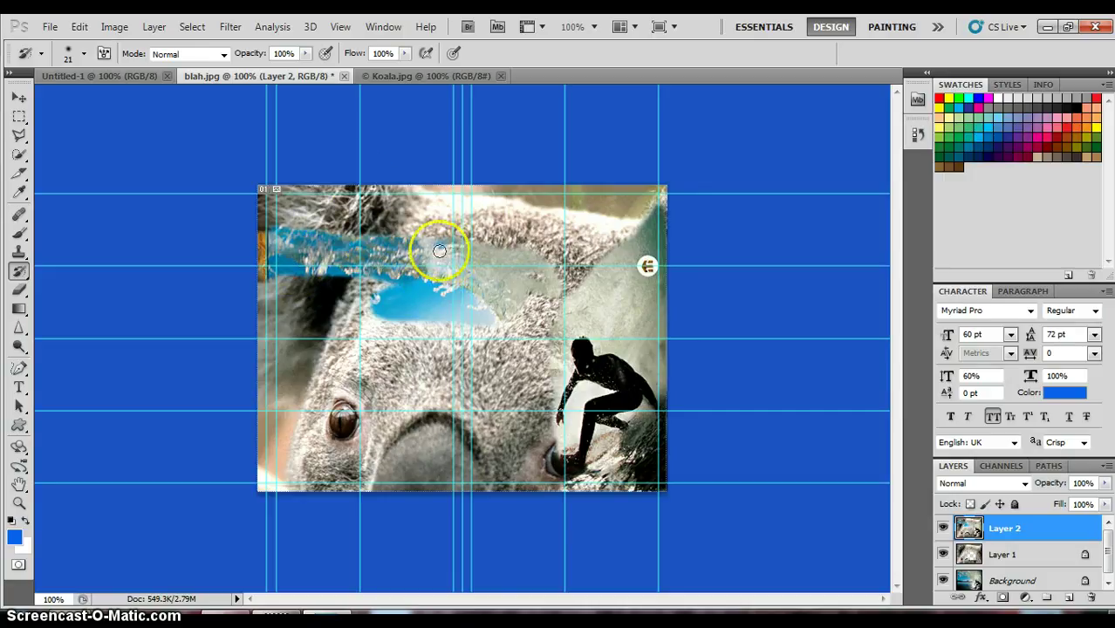
# Step: Switch to Koala.jpg and paint across the koala's forehead with the History Brush
pyautogui.click(398, 76)
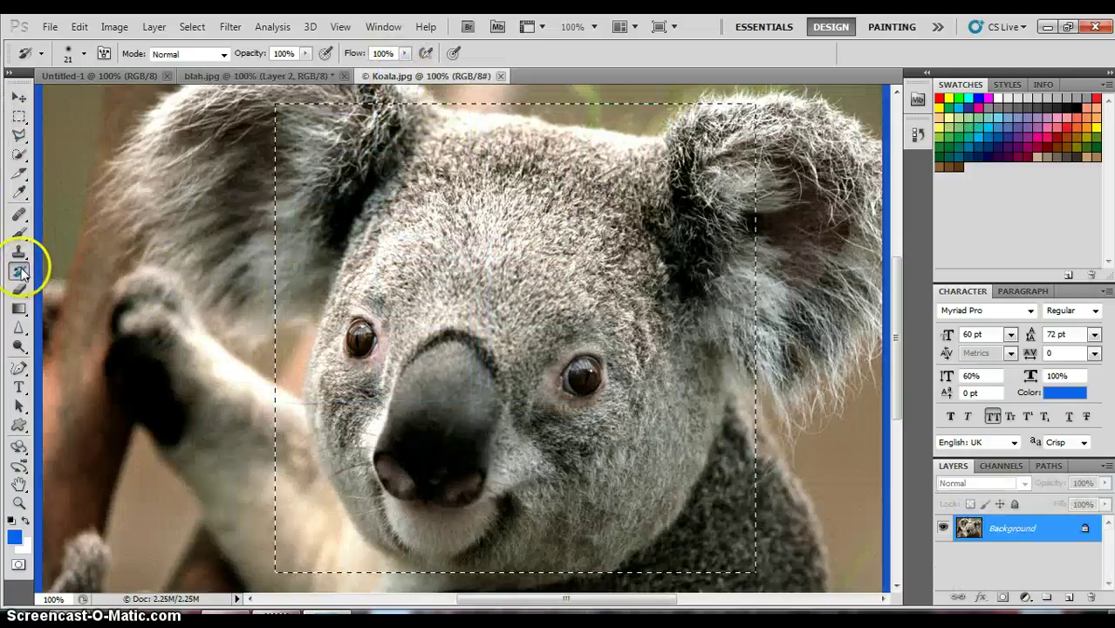
pyautogui.moveTo(435, 249); pyautogui.dragTo(554, 248)
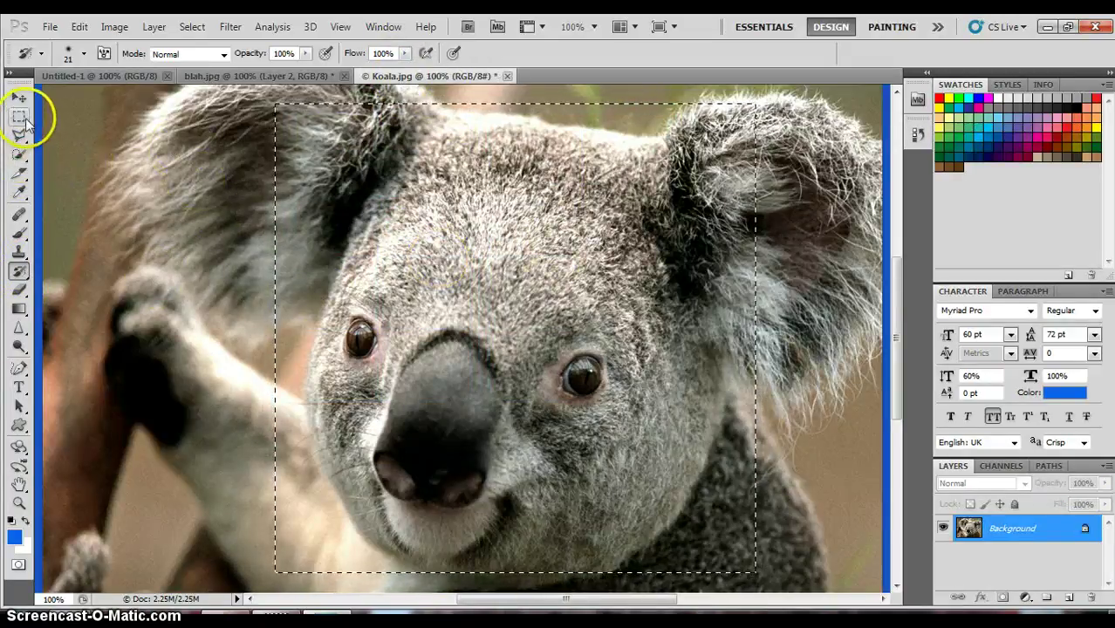
# Step: Undo the last change in Koala.jpg and clear the rectangular selection around the head
pyautogui.click(19, 117)
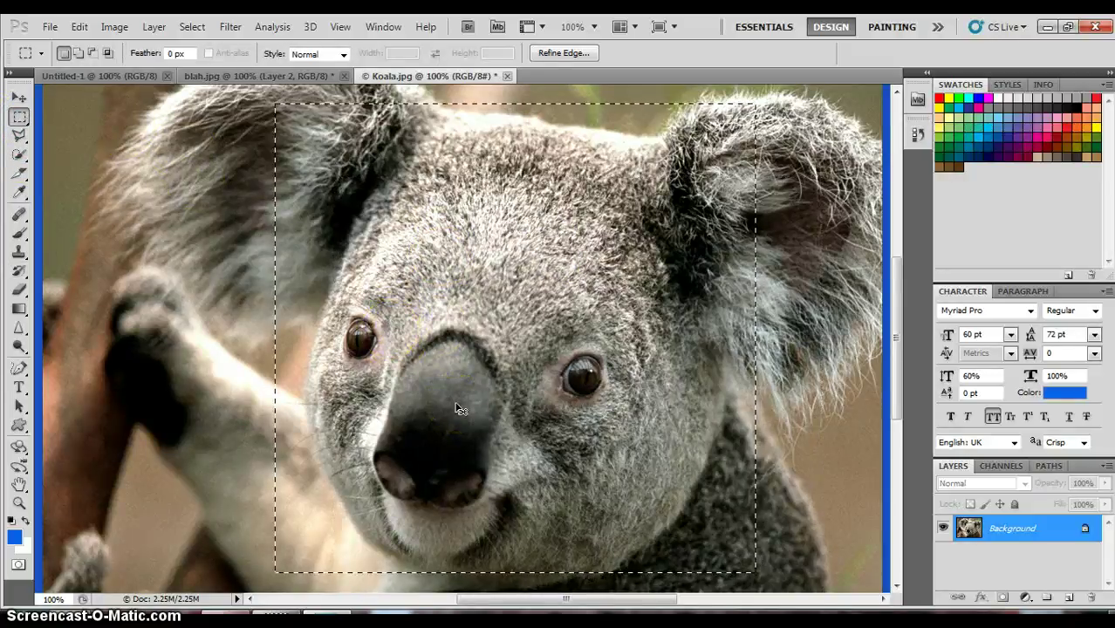
pyautogui.hotkey('ctrl', 'z')
pyautogui.hotkey('ctrl', 'z')
pyautogui.hotkey('ctrl', 'z')
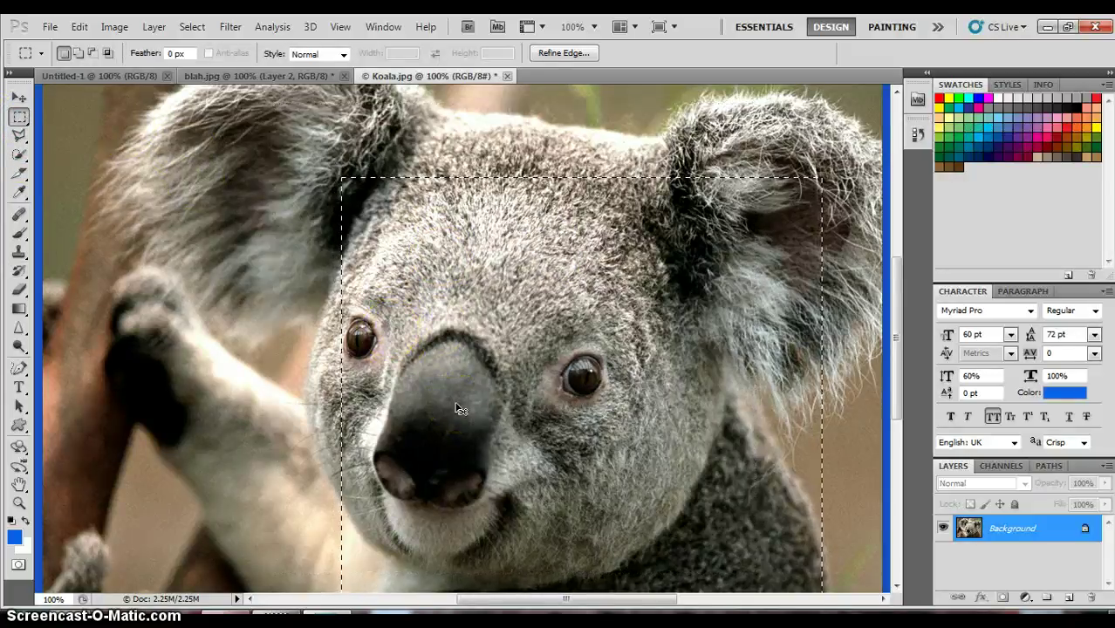
pyautogui.click(360, 389)
pyautogui.rightClick(357, 386)
pyautogui.click(373, 336)
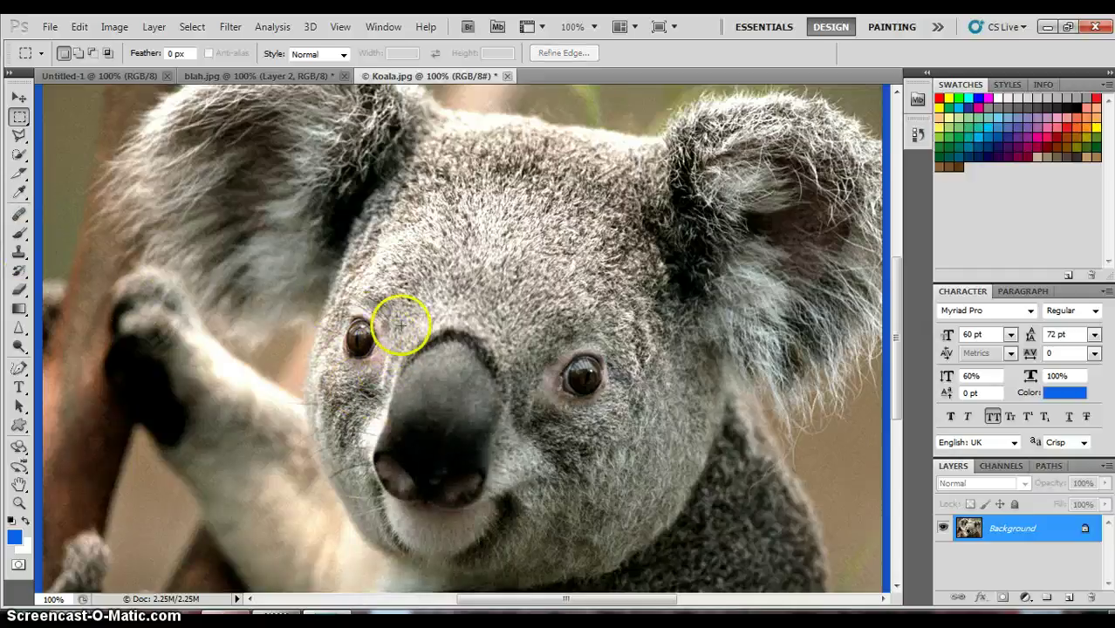
# Step: Copy the koala's nose area using a rectangular marquee and paste it into blah.jpg as a new layer above Layer 2
pyautogui.moveTo(400, 325); pyautogui.dragTo(515, 521)
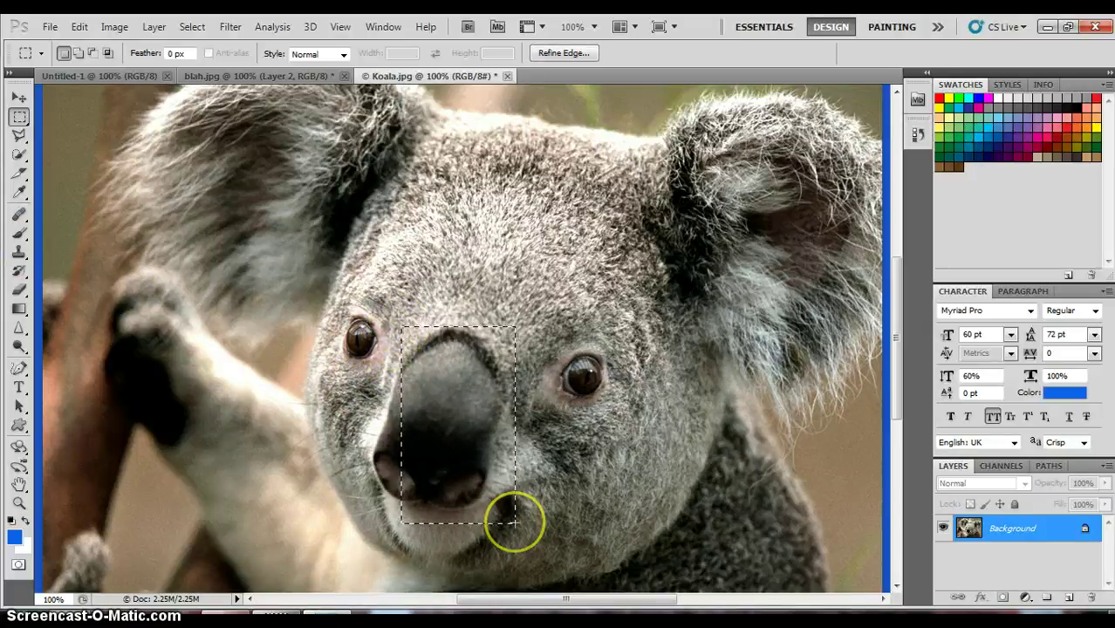
pyautogui.click(516, 524)
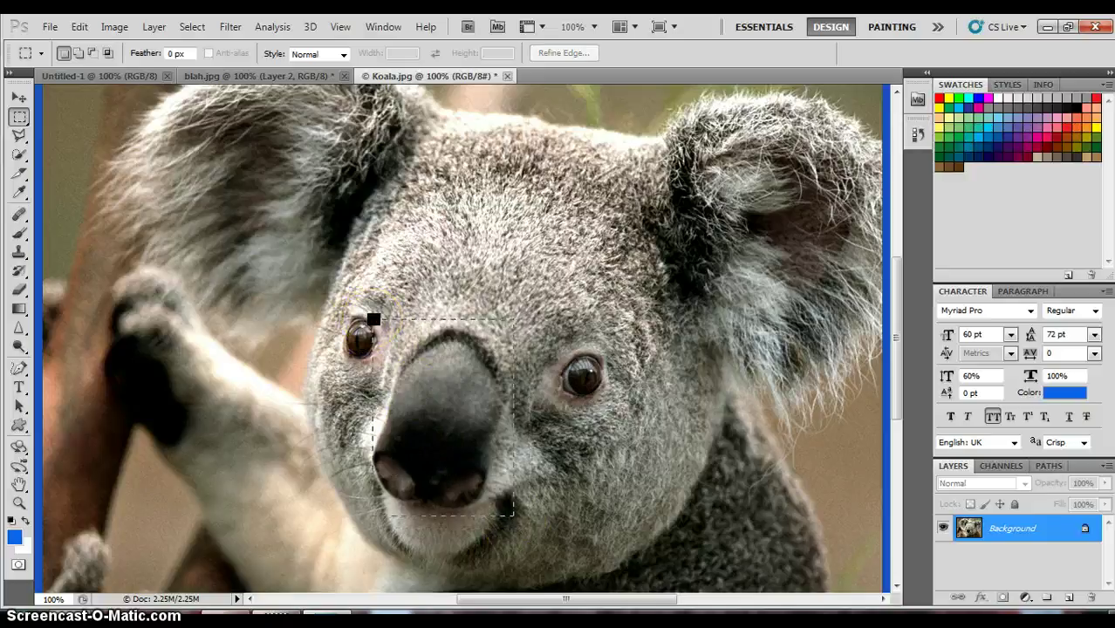
pyautogui.moveTo(373, 320); pyautogui.dragTo(373, 320)
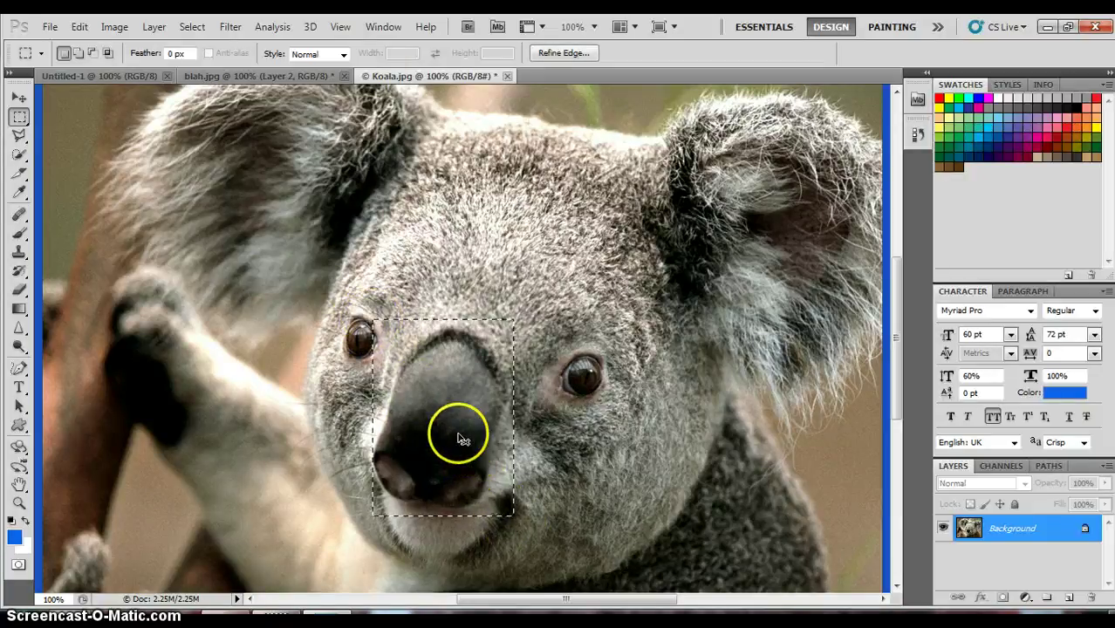
pyautogui.click(285, 75)
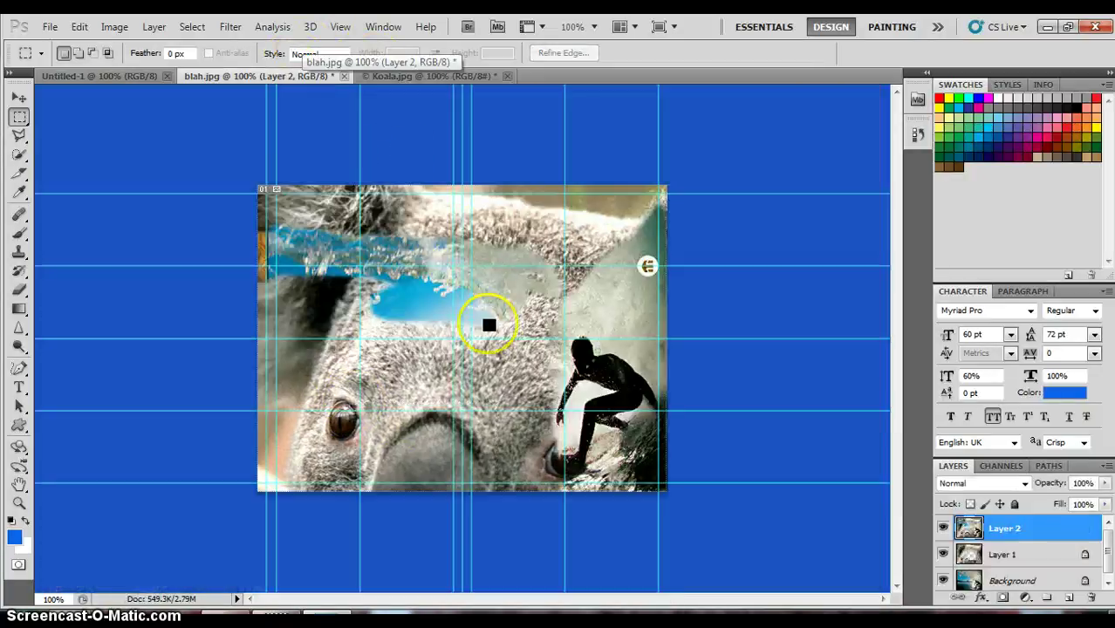
pyautogui.hotkey('ctrl', 'v')
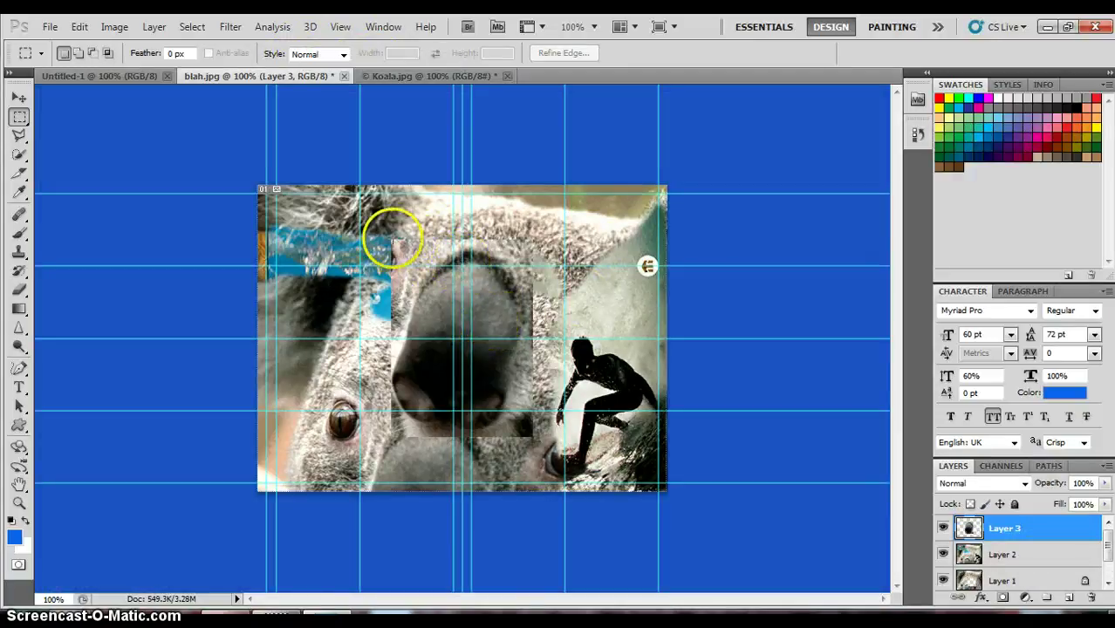
# Step: Move the pasted nose patch with the Move tool to the upper middle of the image, partly beyond the upper edge
pyautogui.click(20, 99)
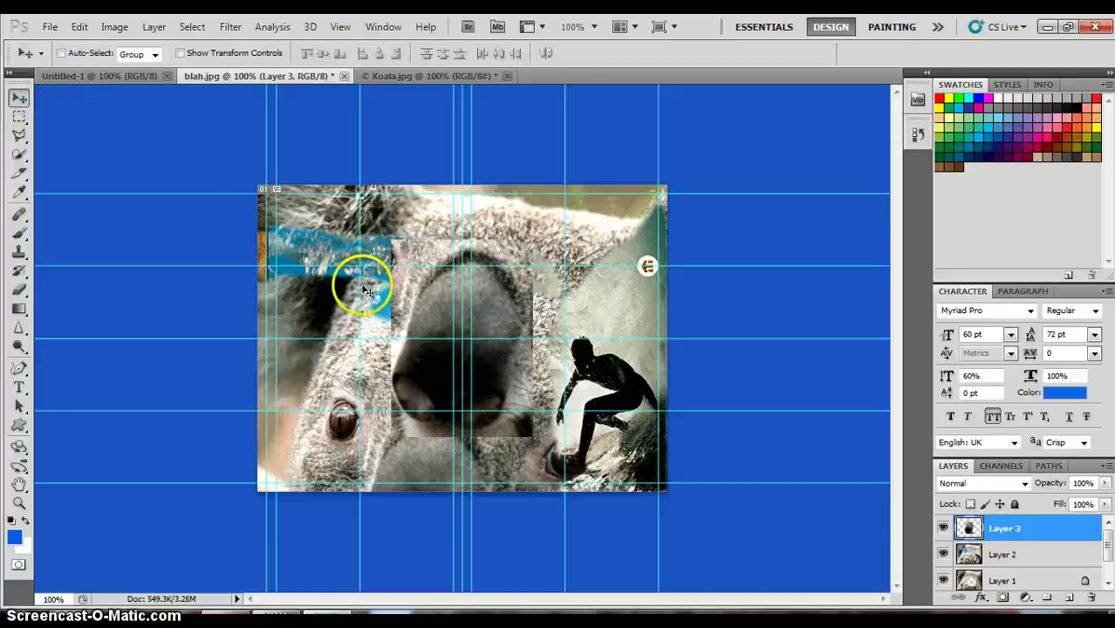
pyautogui.moveTo(478, 328); pyautogui.dragTo(493, 307)
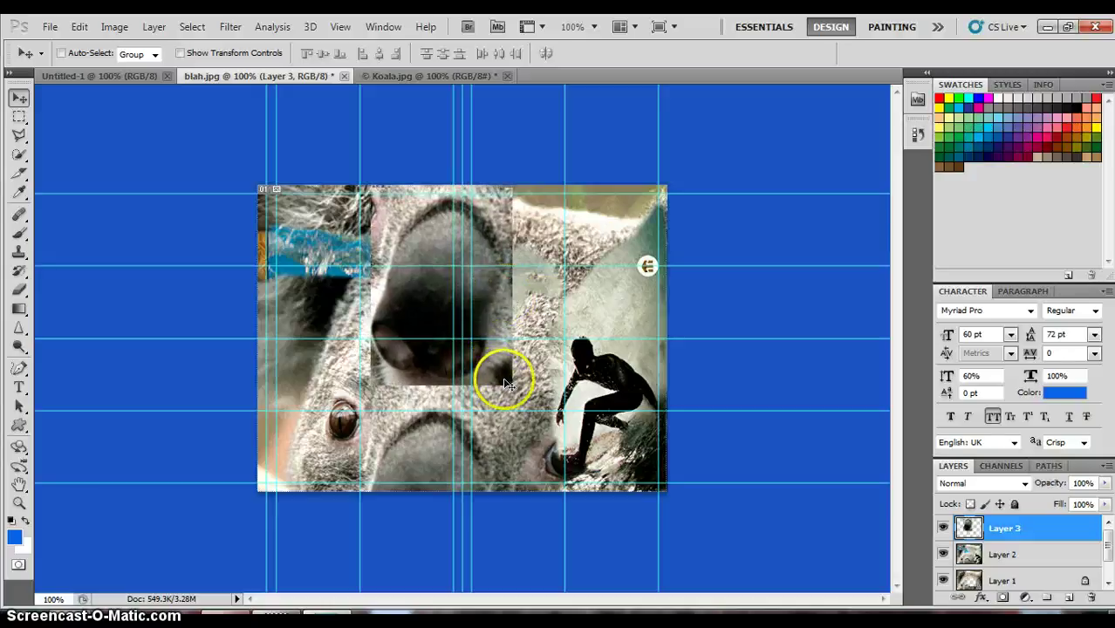
pyautogui.moveTo(513, 381); pyautogui.dragTo(541, 338)
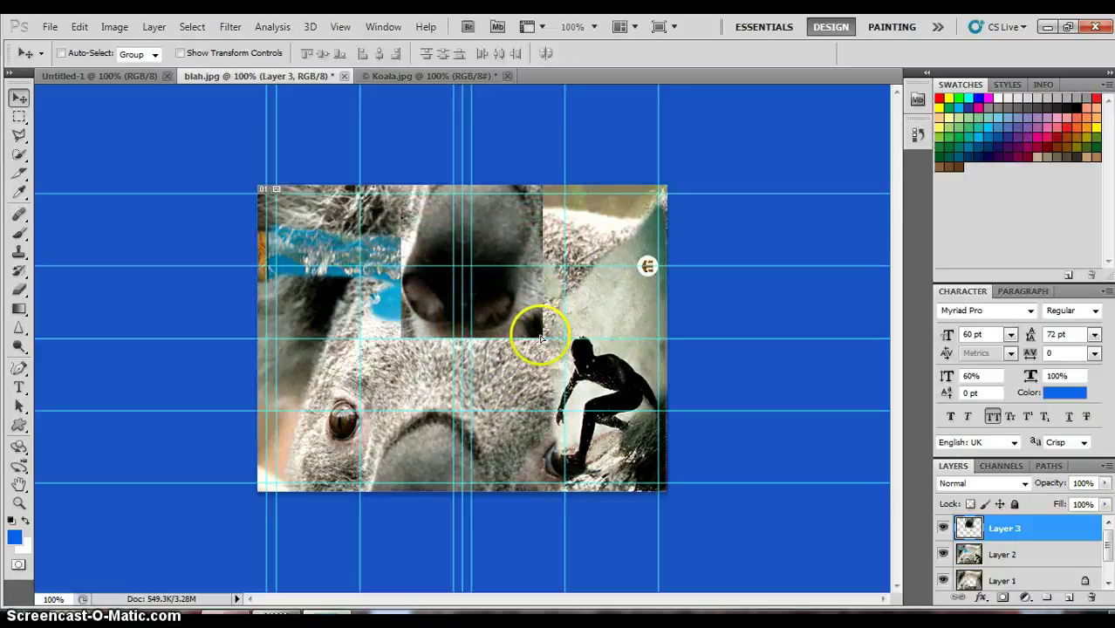
# Step: Fine-tune the pasted nose patch's position with small nudges to the left and back to the right
pyautogui.press('Left')
pyautogui.press('Left')
pyautogui.press('Left')
pyautogui.press('Left')
pyautogui.press('Left')
pyautogui.press('Left')
pyautogui.press('Left')
pyautogui.press('Left')
pyautogui.press('Left')
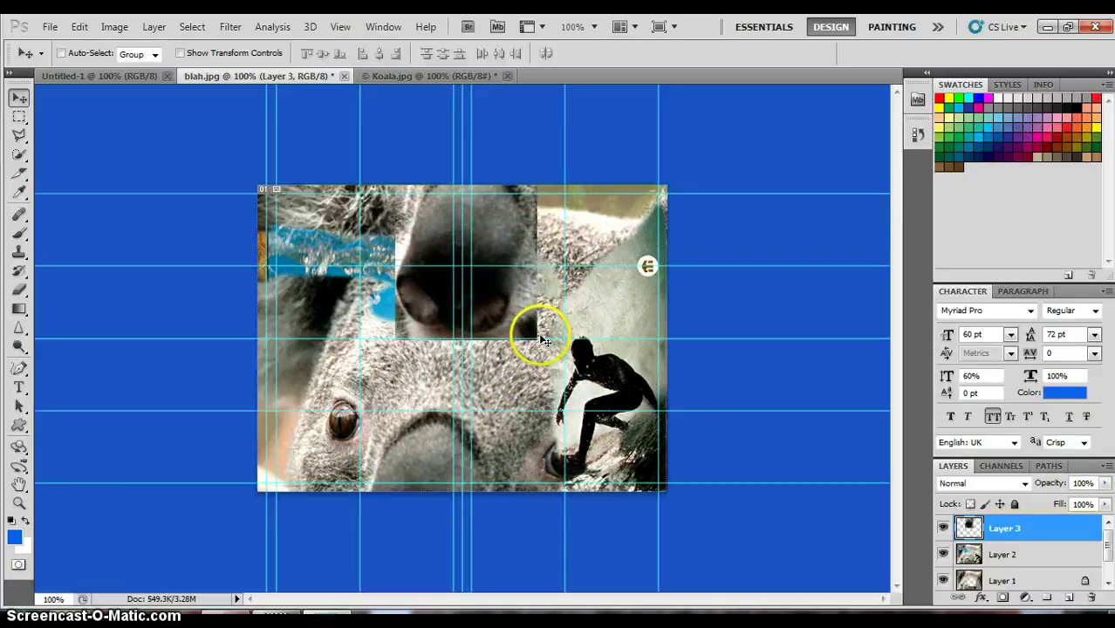
pyautogui.press('Right')
pyautogui.press('Right')
pyautogui.press('Right')
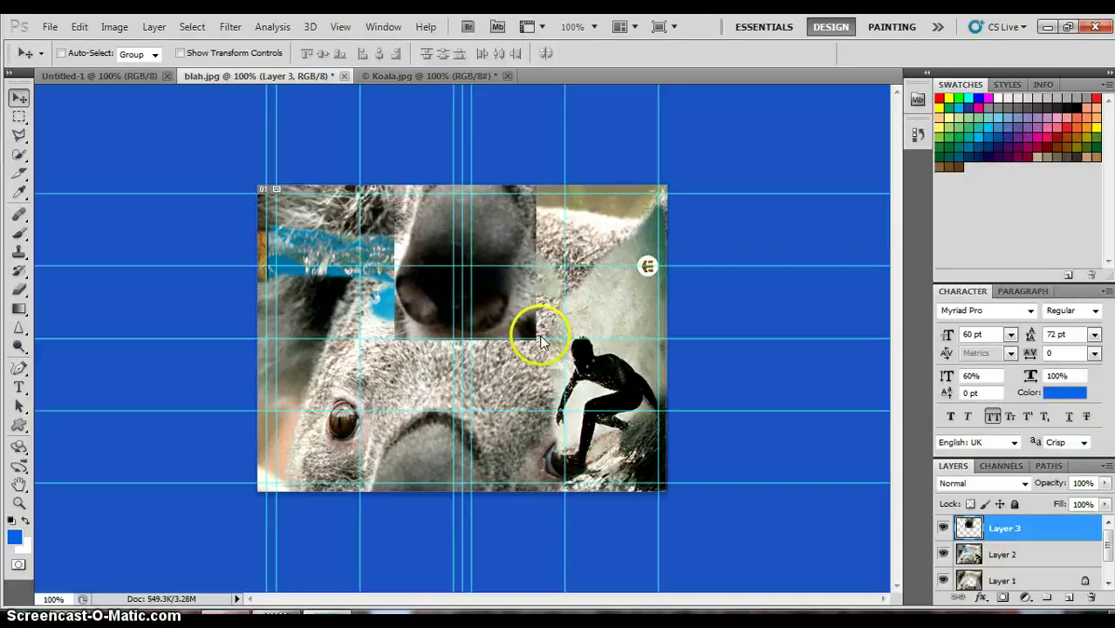